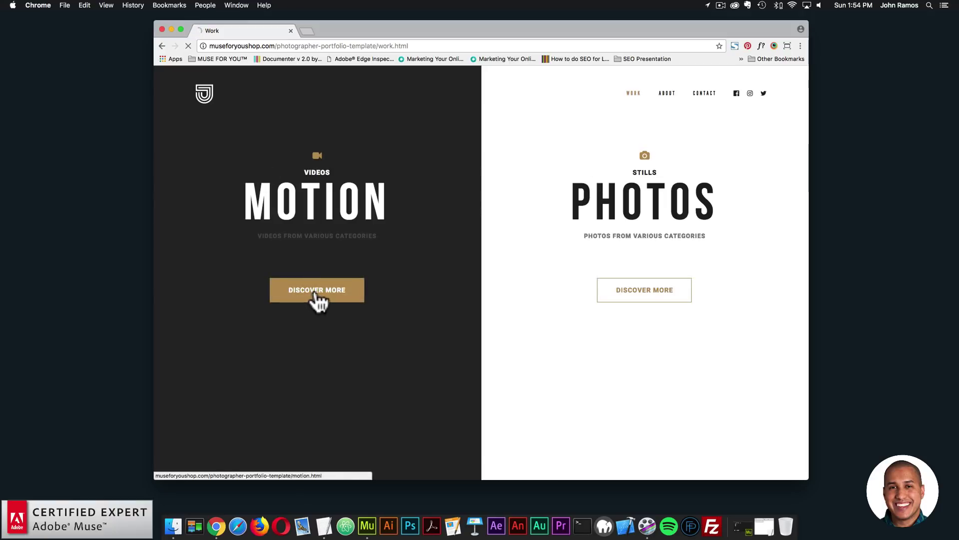
Step: Scroll down the Work page to the MOTION section's DISCOVER MORE link
scroll(402, 249, down, 5)
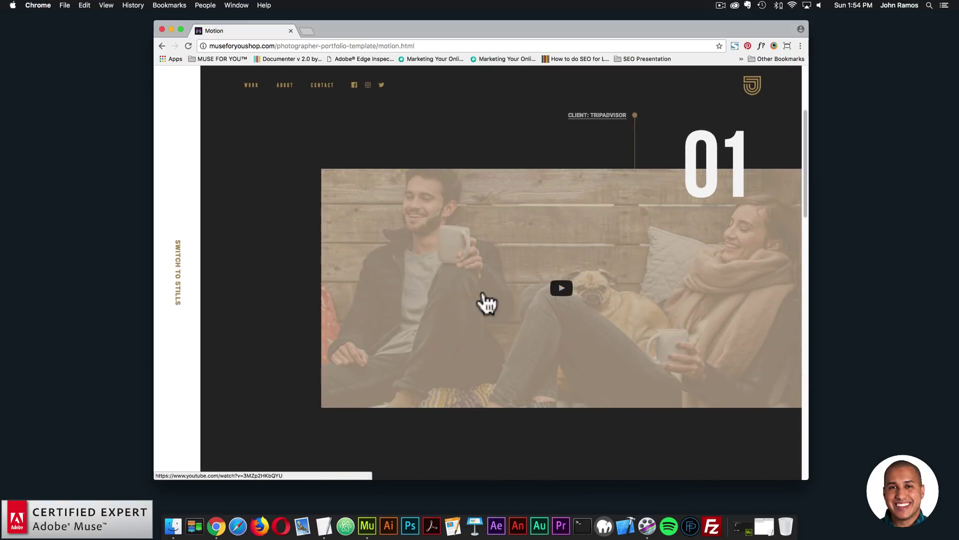
Step: Play, pause and close the TripAdvisor project 01 video lightbox
click(482, 298)
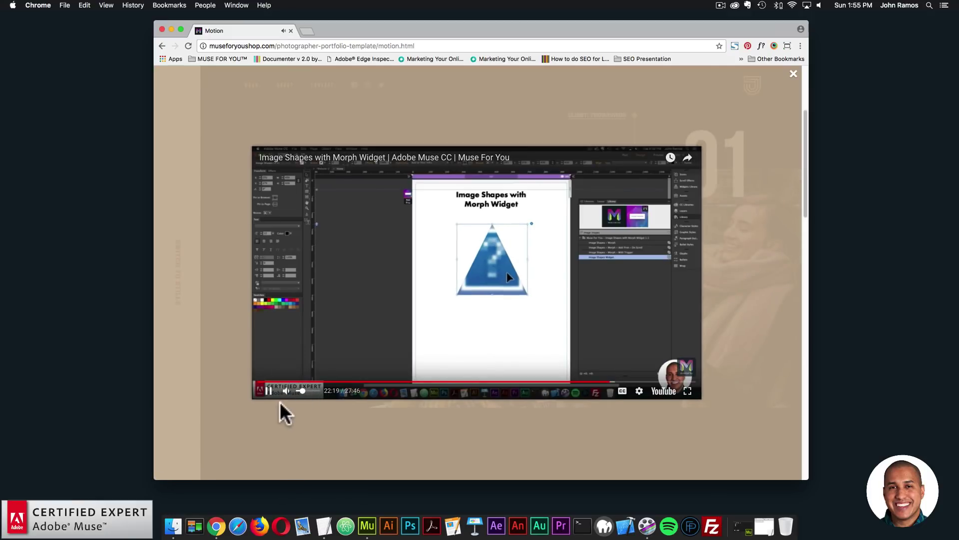
click(269, 391)
click(755, 242)
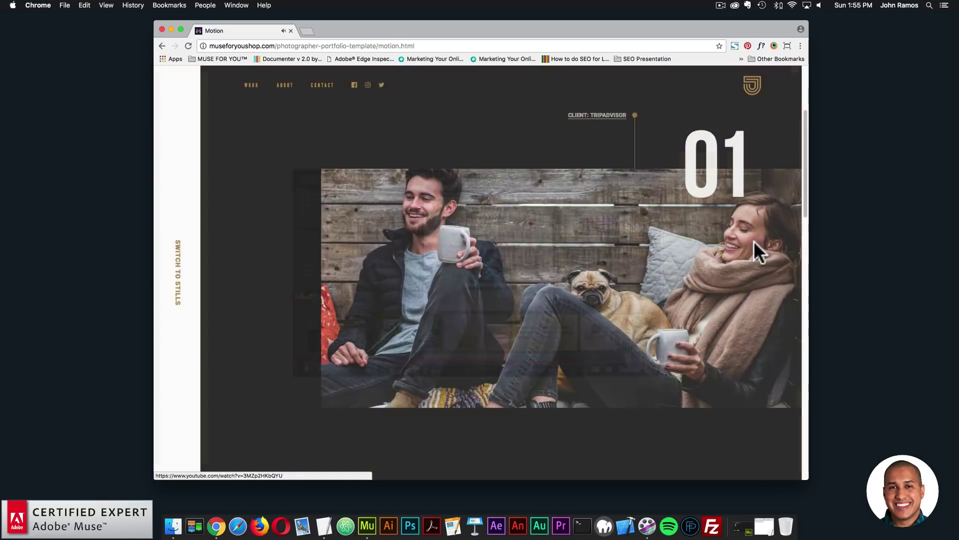
scroll(756, 245, down, 10)
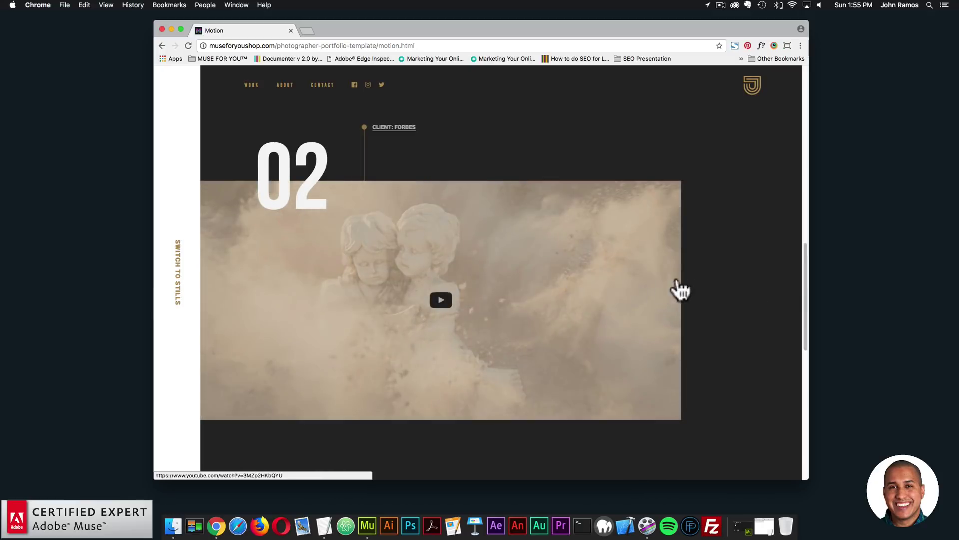
Step: Play and close the Forbes 02 and Wilhelmina 03 project videos
click(494, 284)
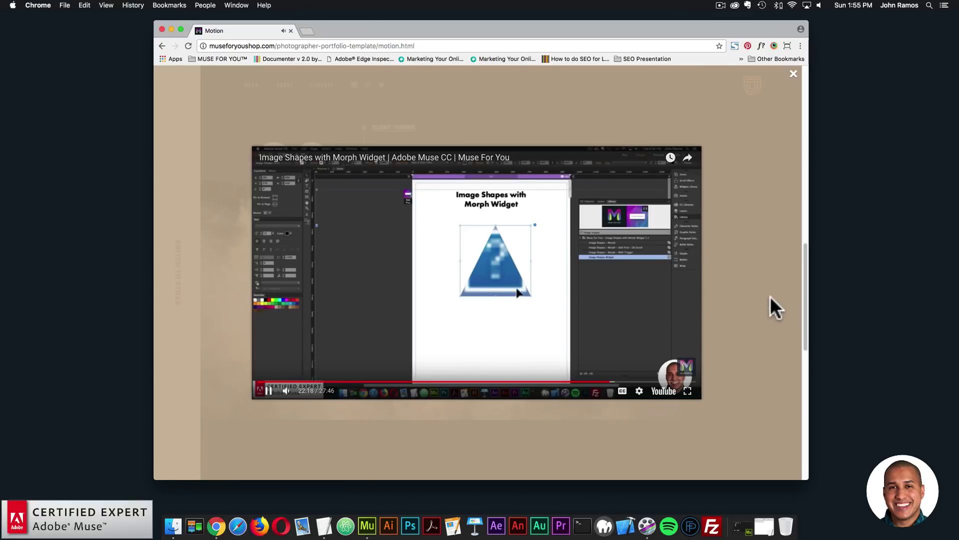
click(770, 296)
scroll(755, 295, down, 10)
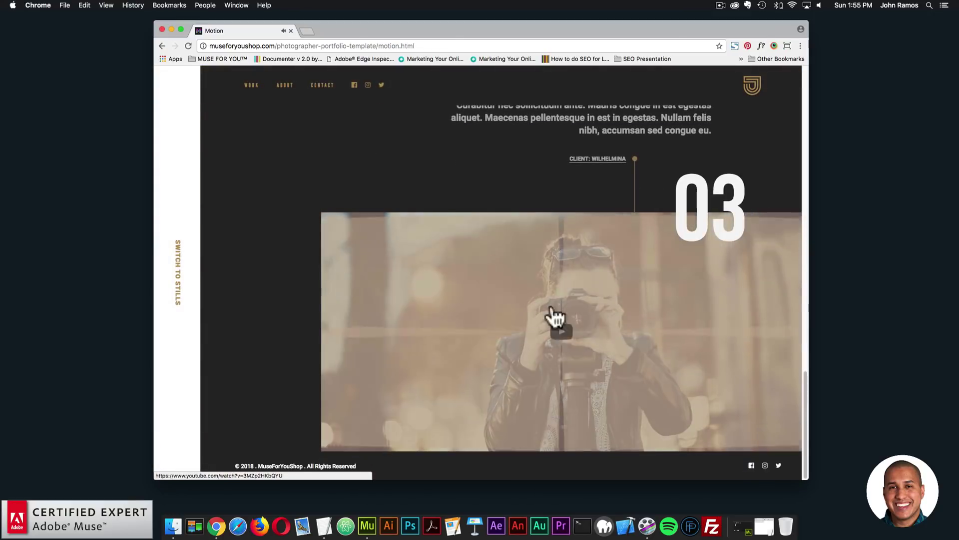
click(596, 320)
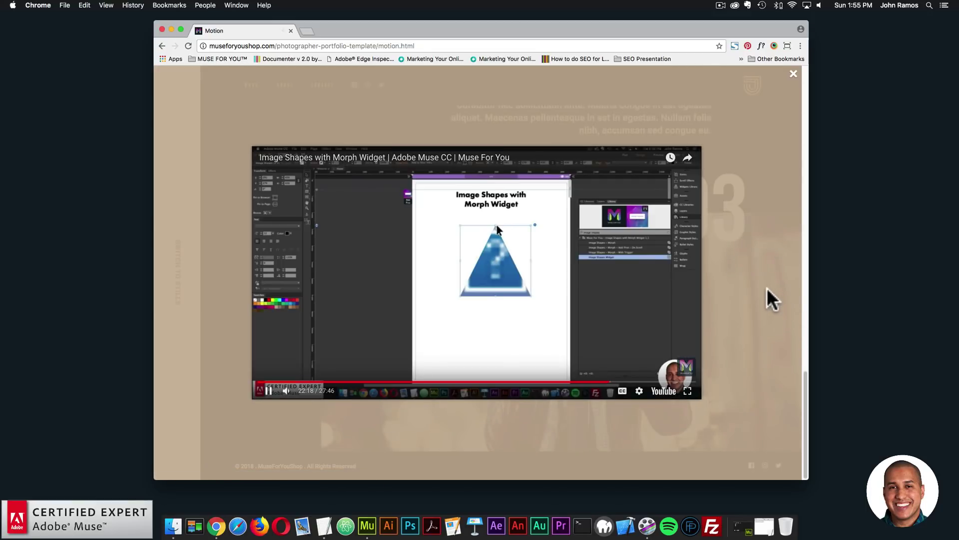
click(767, 288)
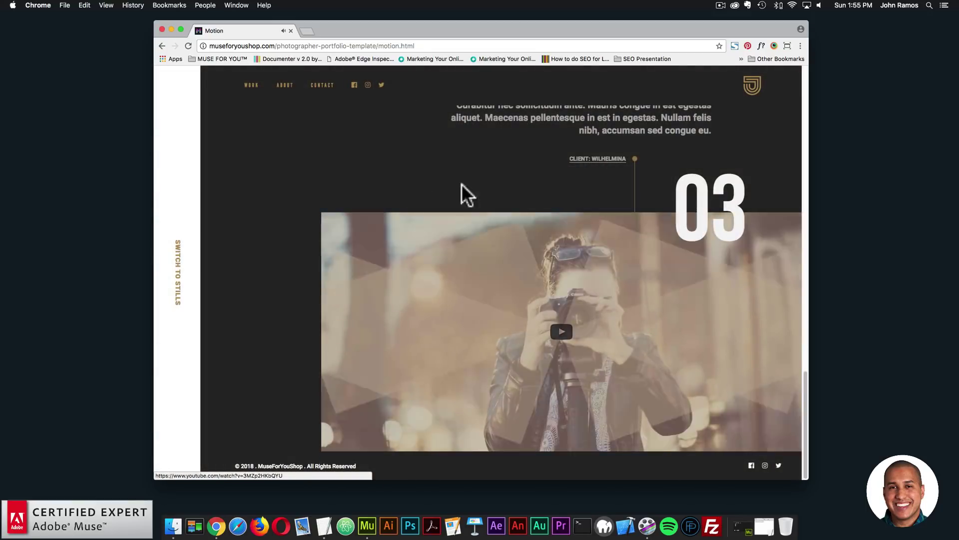
Step: Scroll the Motion page back up to entry 01
scroll(240, 235, up, 5)
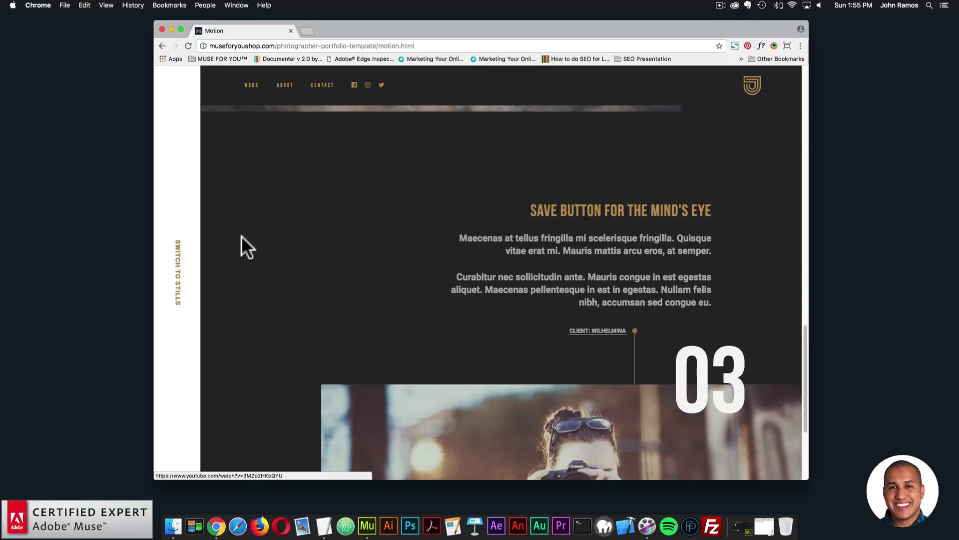
scroll(241, 235, up, 7)
scroll(574, 306, up, 4)
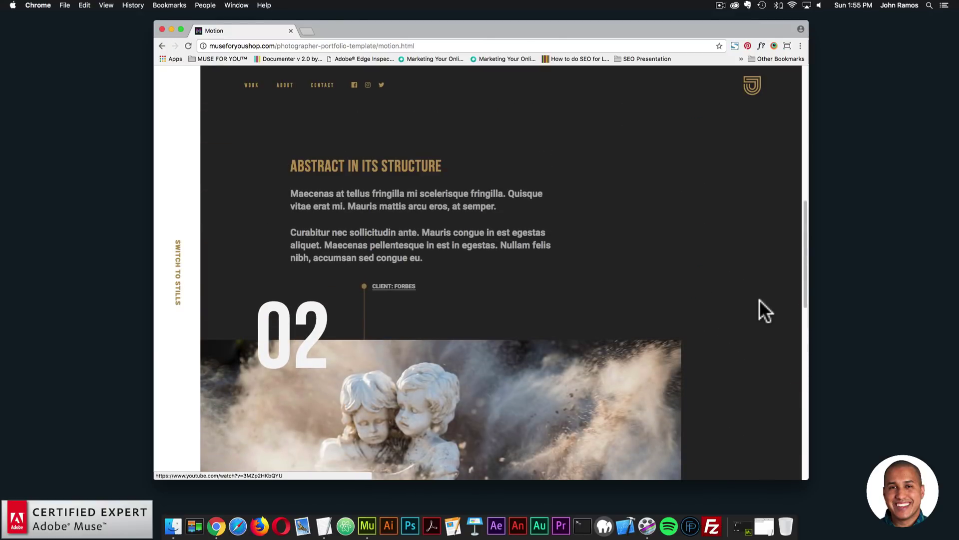
scroll(759, 299, up, 5)
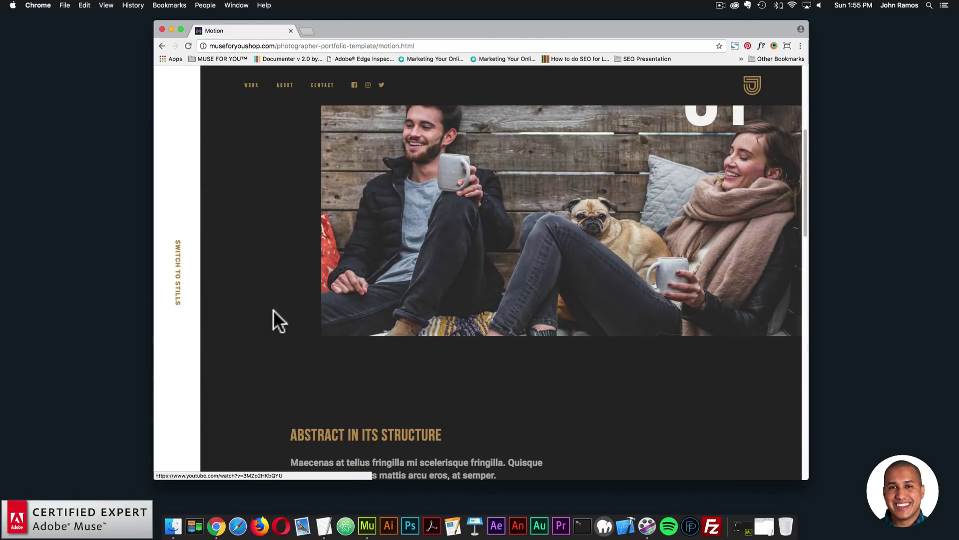
scroll(272, 310, up, 3)
scroll(277, 290, up, 2)
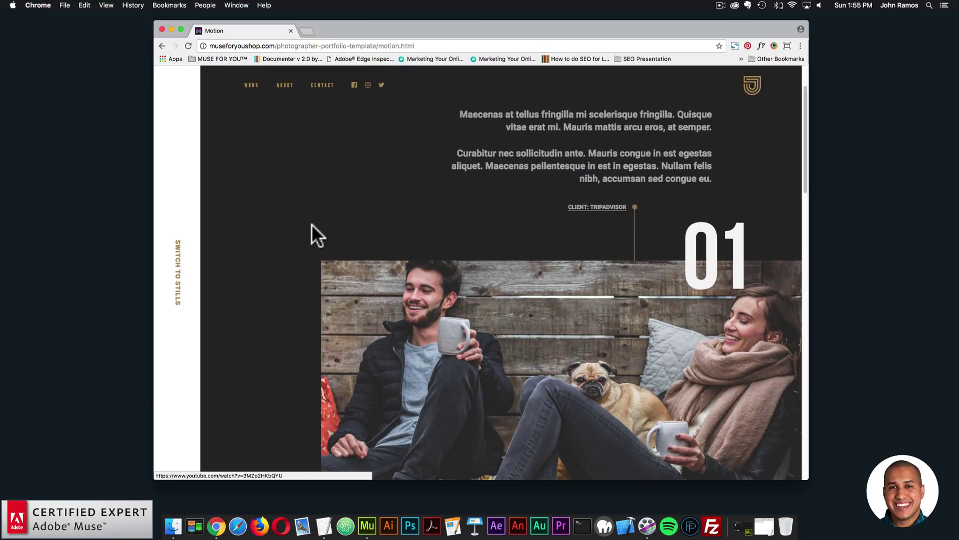
scroll(317, 236, up, 3)
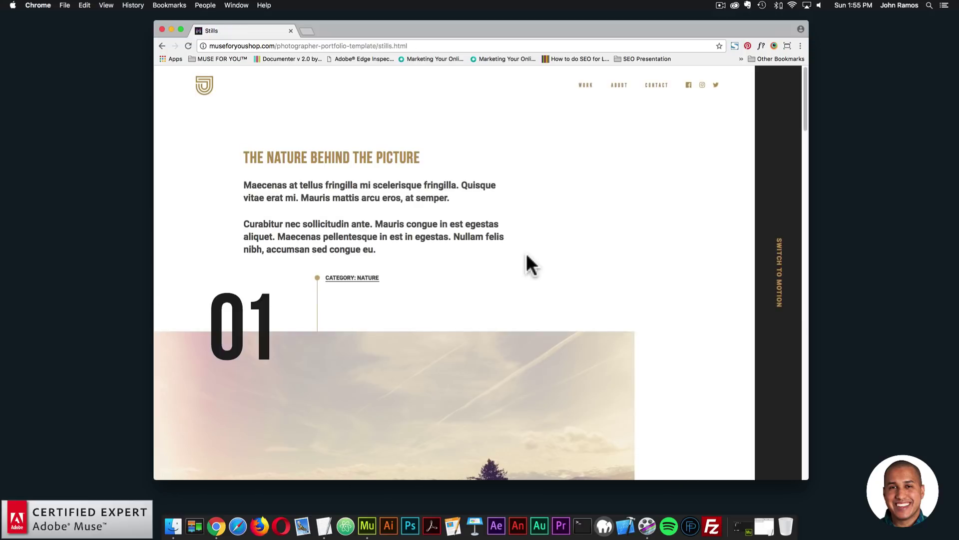
Step: Open the first nature photo's sample slideshow, then return to the Stills page
scroll(526, 253, down, 5)
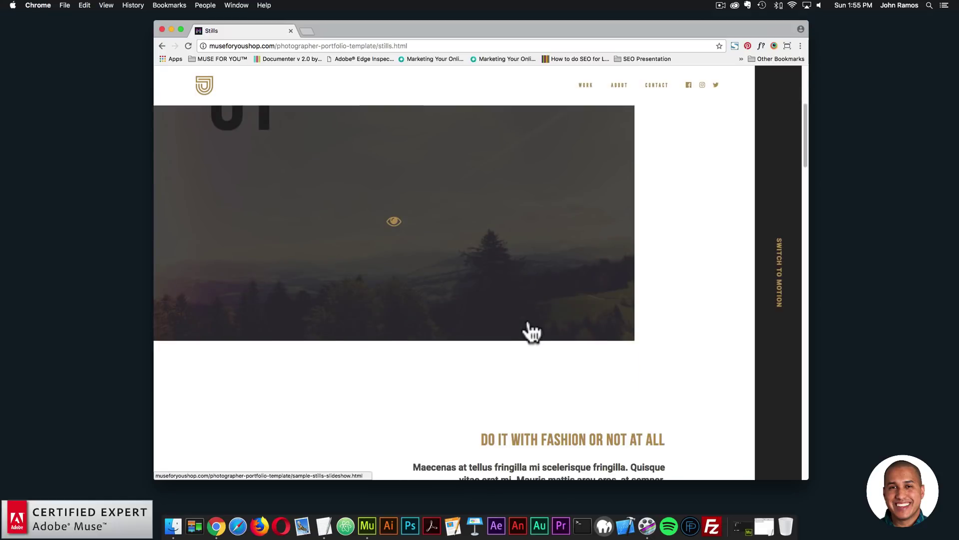
scroll(694, 235, up, 3)
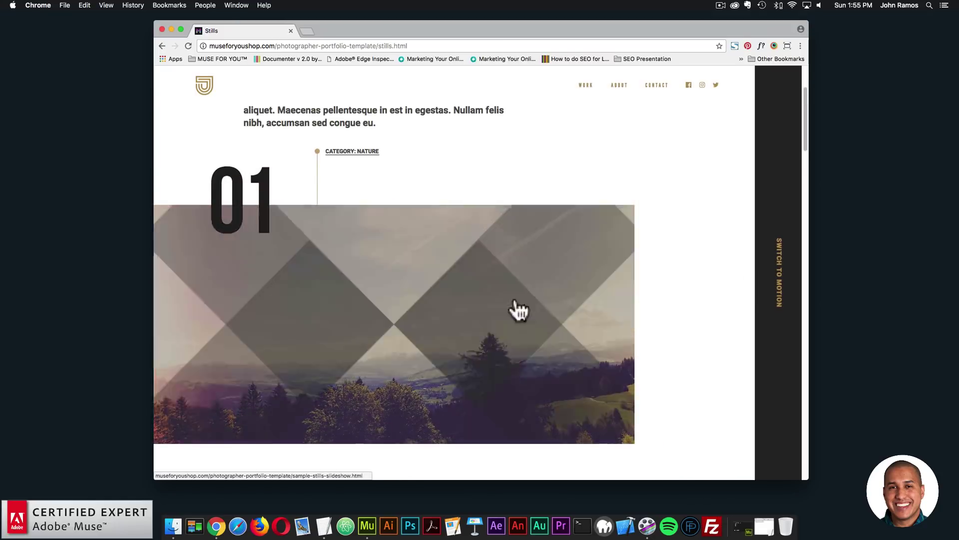
click(562, 321)
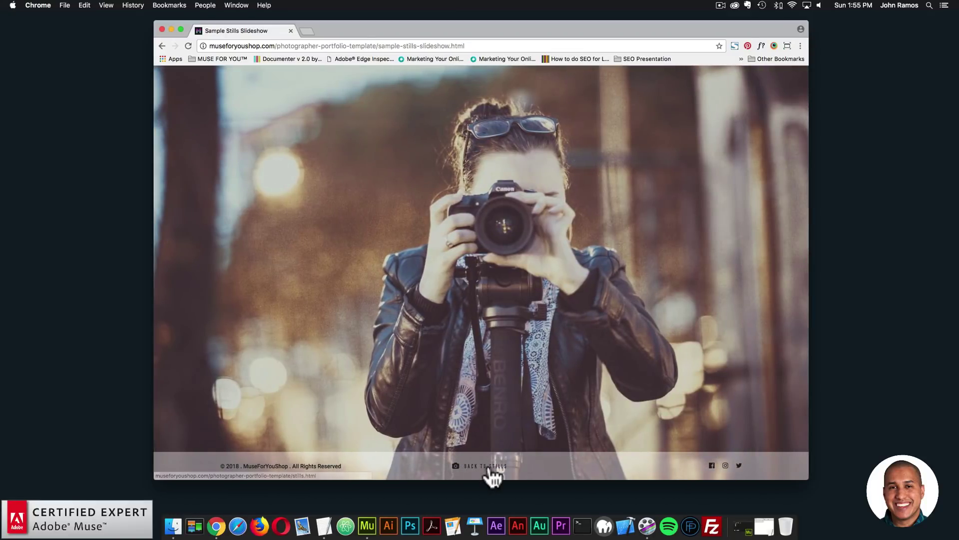
click(490, 472)
Step: Switch from Stills to Motion and back, then go to the About page
scroll(570, 370, down, 3)
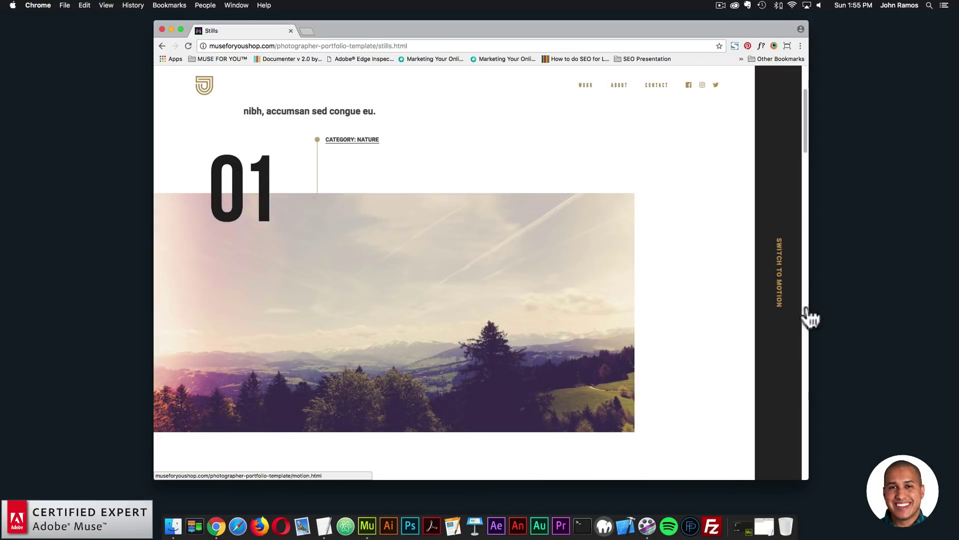
click(781, 287)
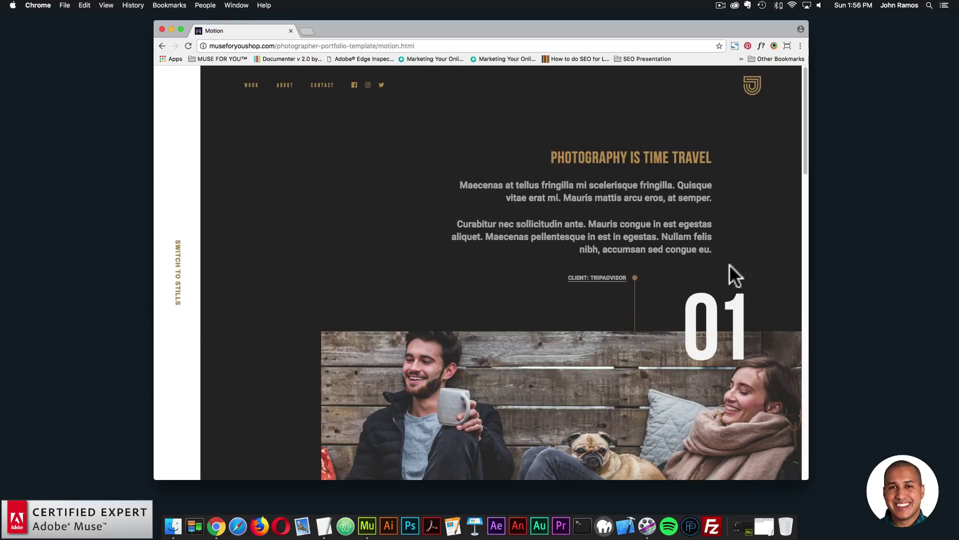
click(170, 295)
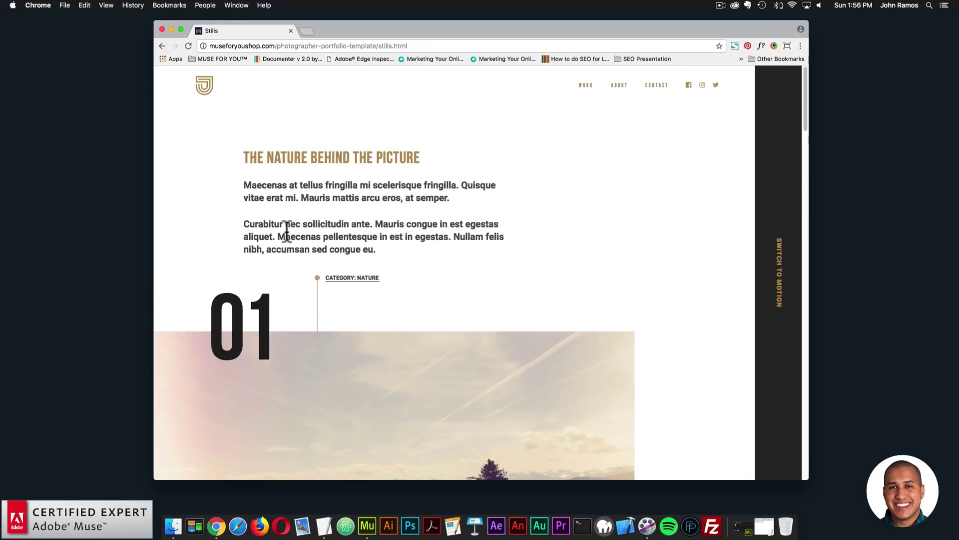
click(619, 86)
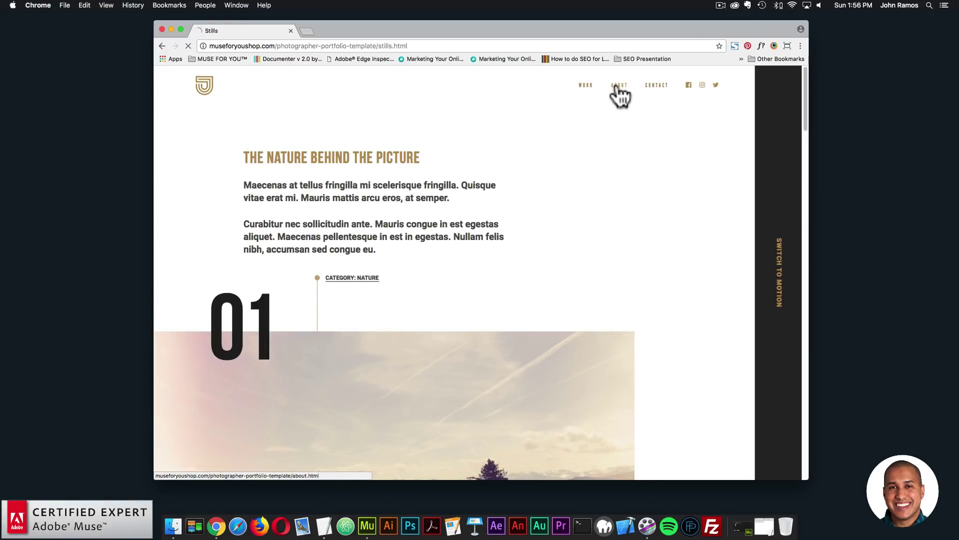
Step: Scroll through the About page and the Contact page's inquiry details and footer
scroll(506, 172, down, 3)
scroll(504, 180, down, 15)
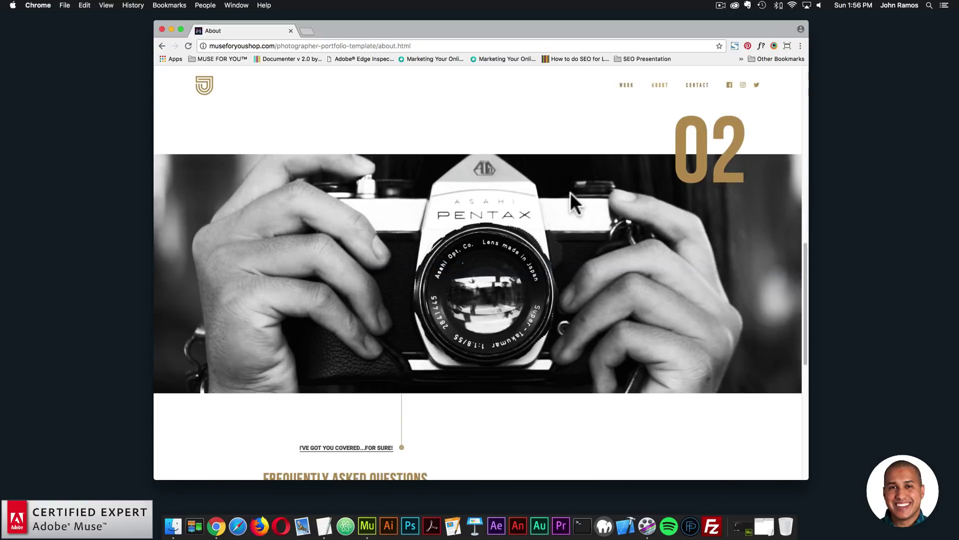
scroll(565, 191, up, 15)
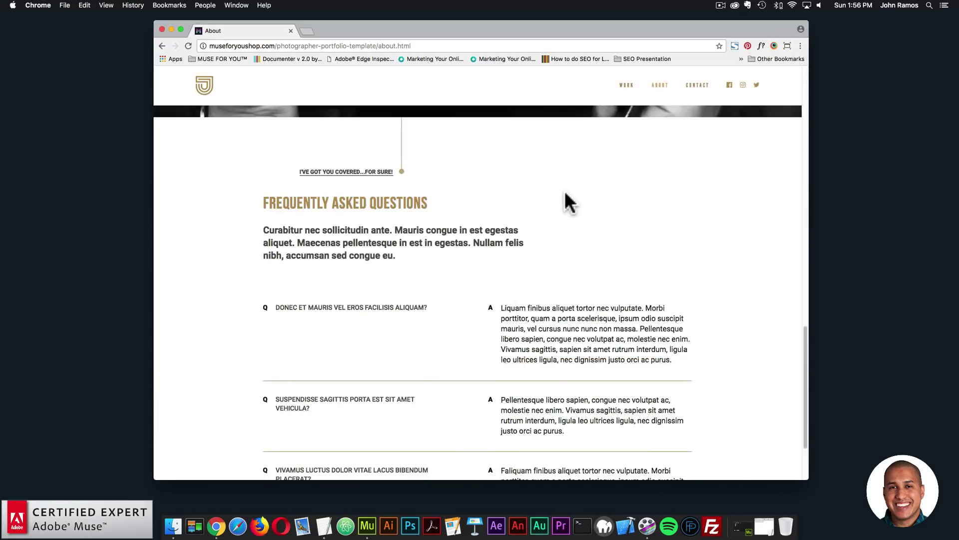
scroll(562, 190, down, 15)
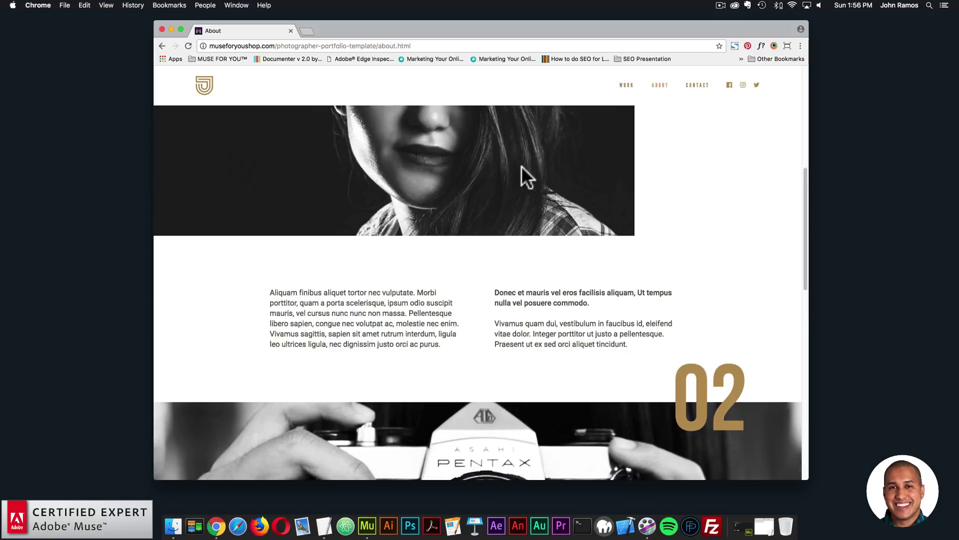
scroll(532, 189, up, 15)
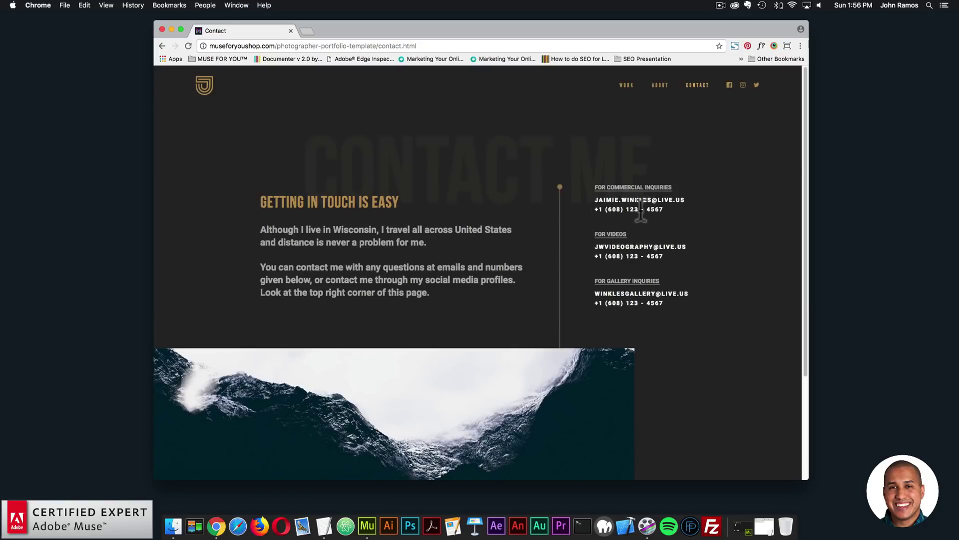
scroll(517, 231, down, 5)
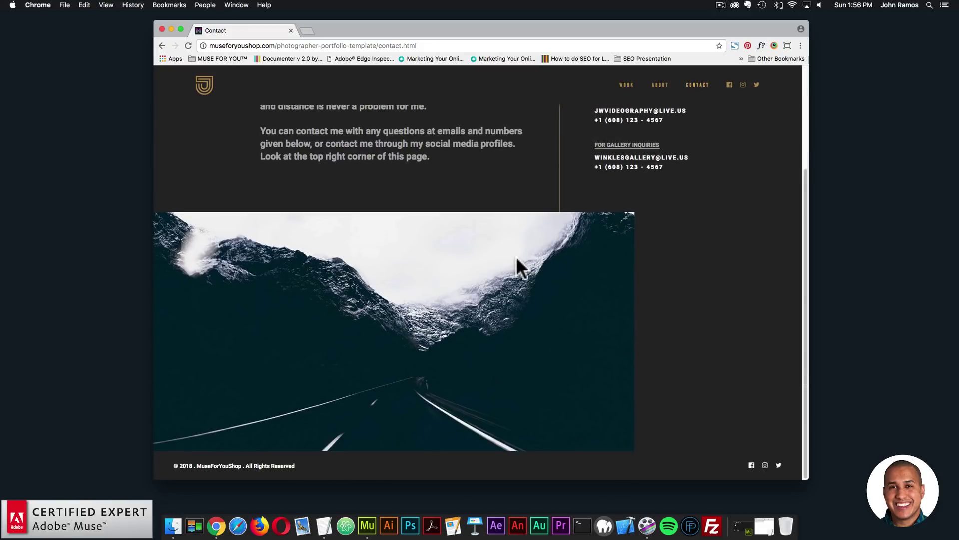
scroll(517, 255, up, 5)
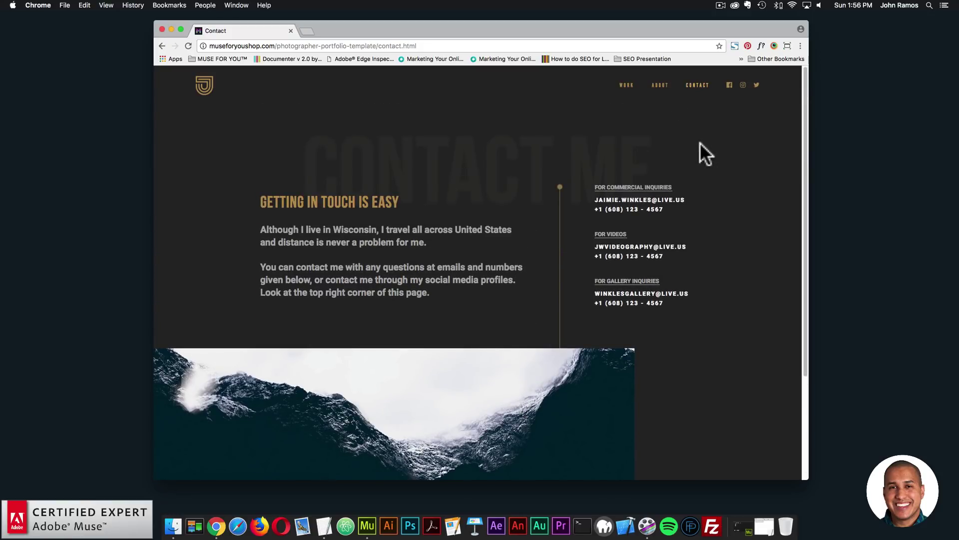
Step: Load museforyoushop.com in a new tab, skip the pricing offer, and scroll to the Widgets grid
click(304, 31)
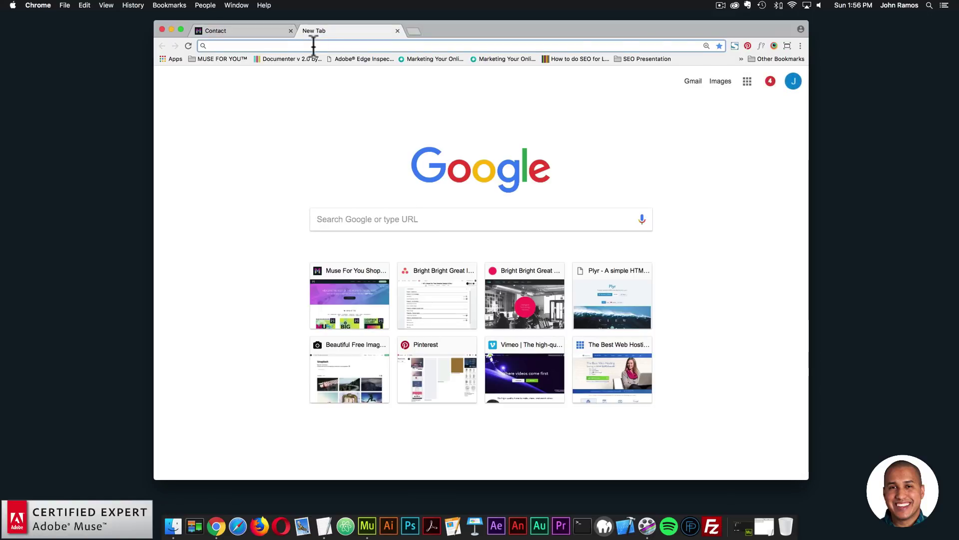
text(museforyoushop.com)
key(Return)
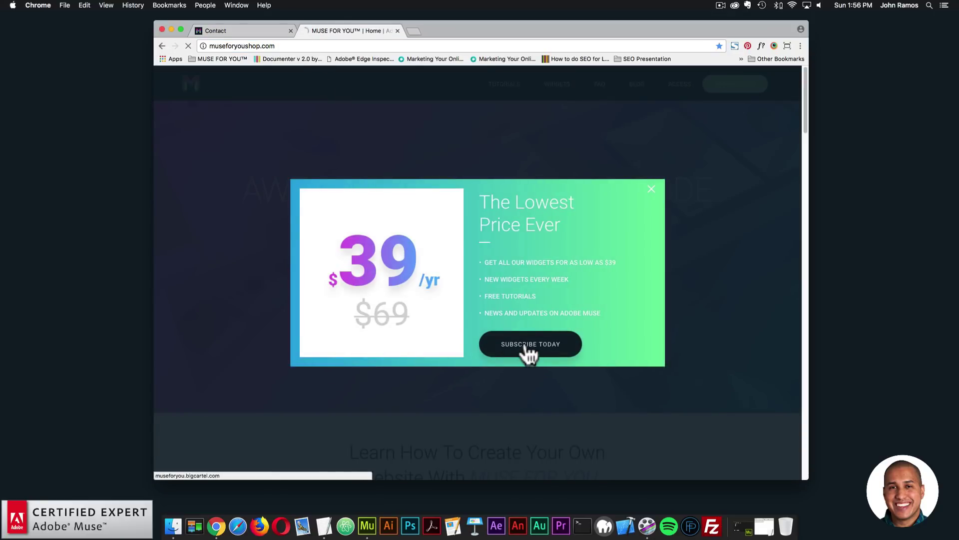
click(526, 349)
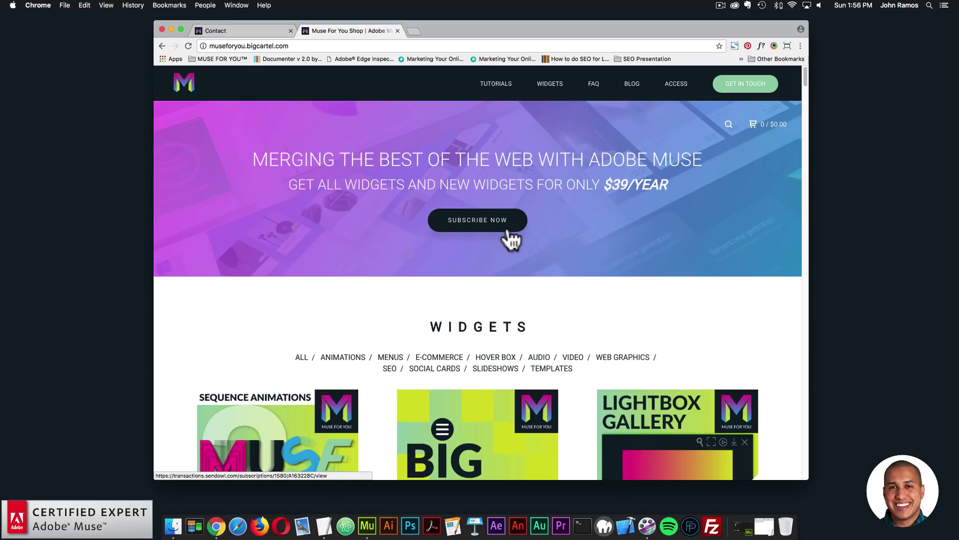
scroll(512, 238, down, 10)
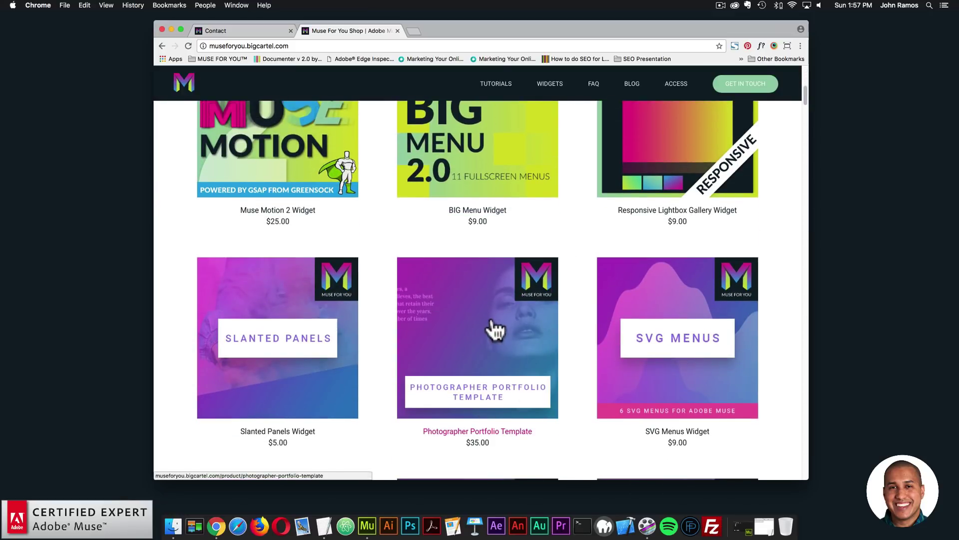
Step: Open the Photographer Portfolio Template product page and read through its description
scroll(493, 329, down, 1)
click(480, 307)
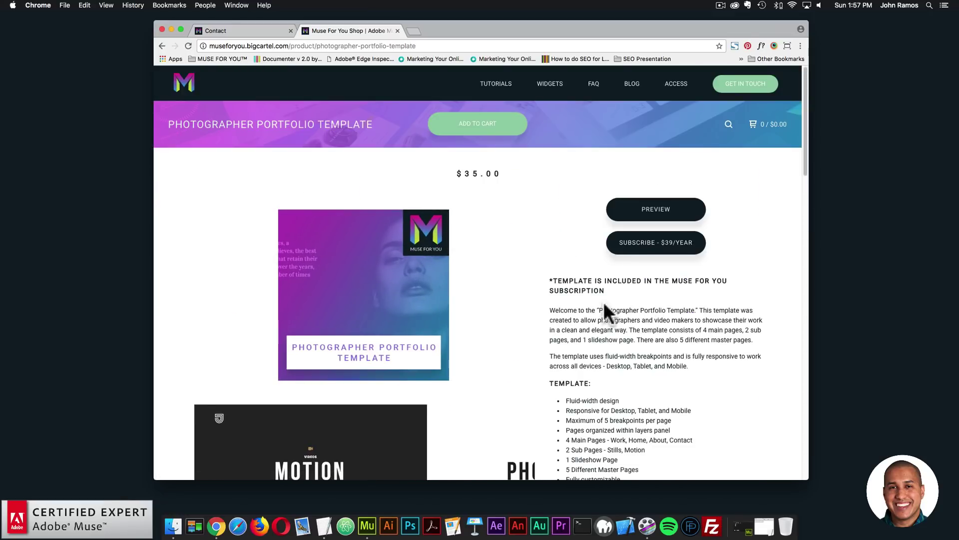
scroll(603, 310, down, 3)
scroll(615, 317, down, 1)
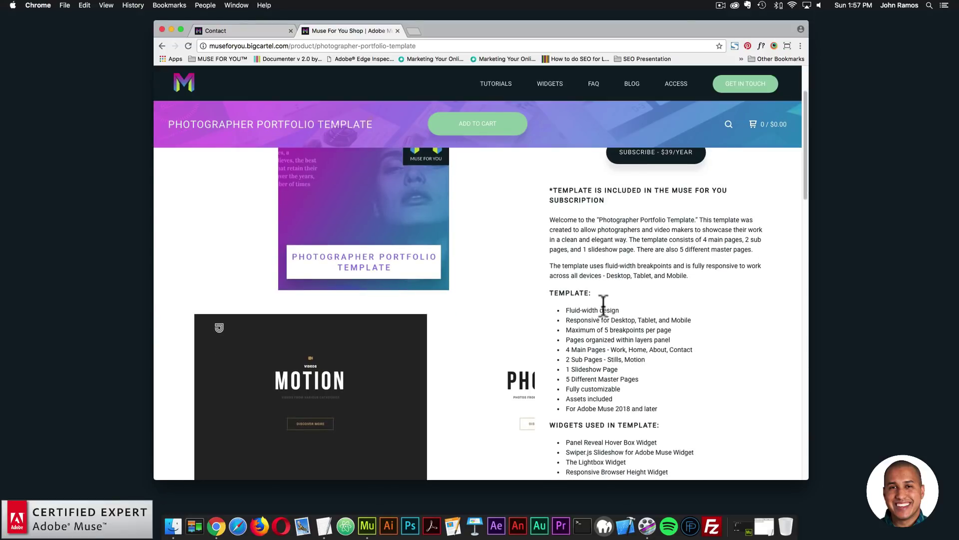
scroll(602, 320, down, 2)
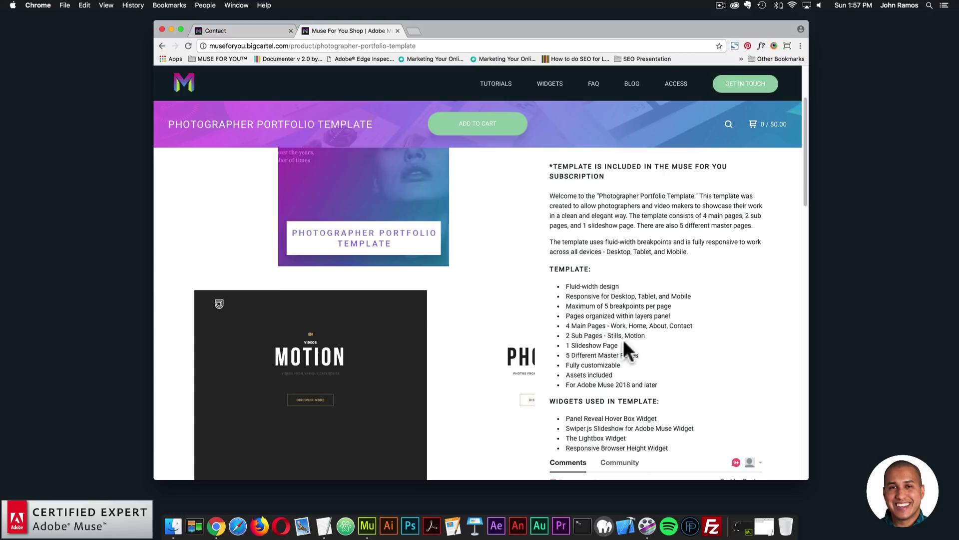
scroll(625, 335, down, 1)
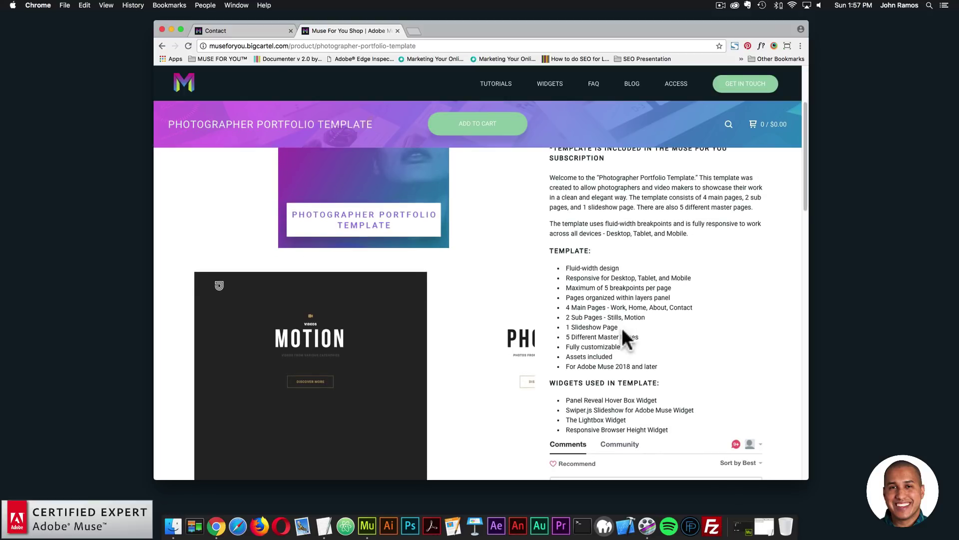
scroll(618, 327, down, 1)
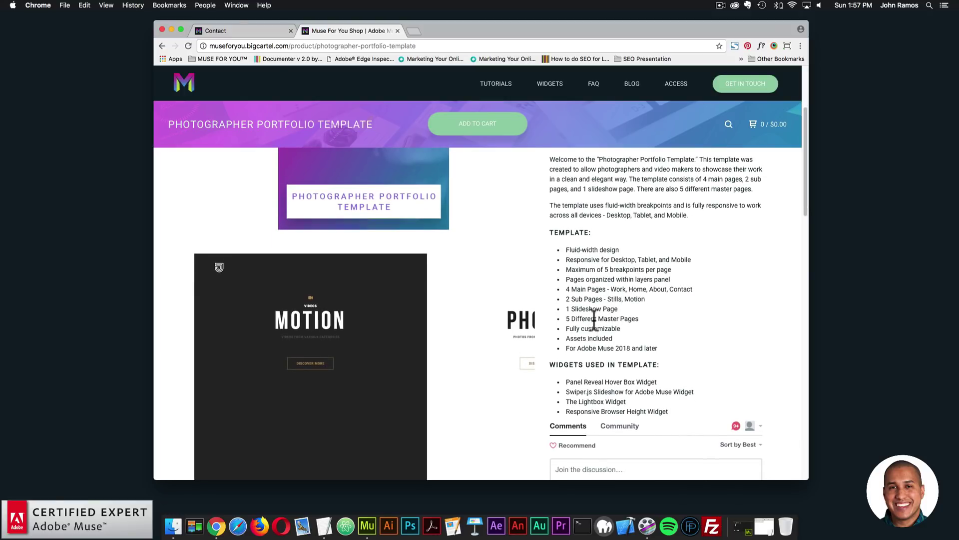
scroll(595, 320, down, 1)
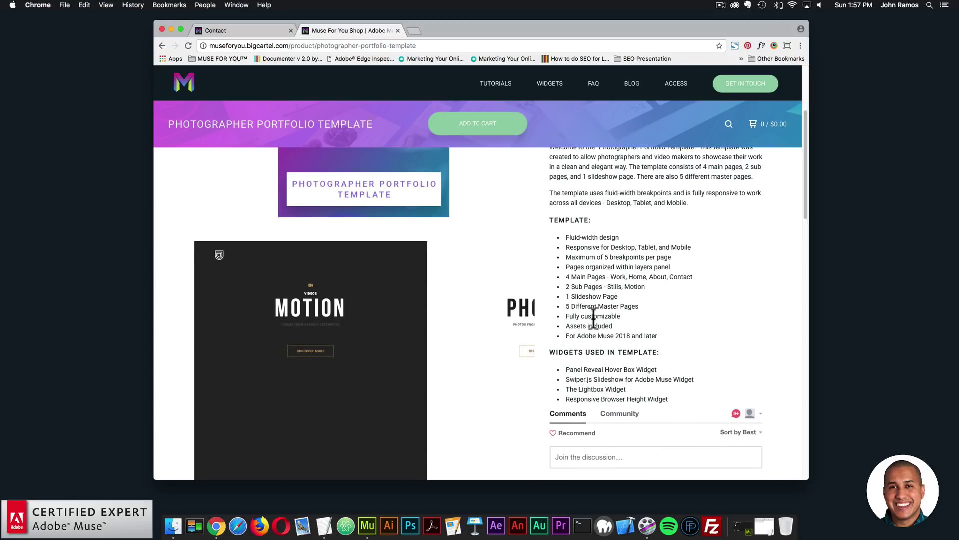
scroll(600, 316, down, 1)
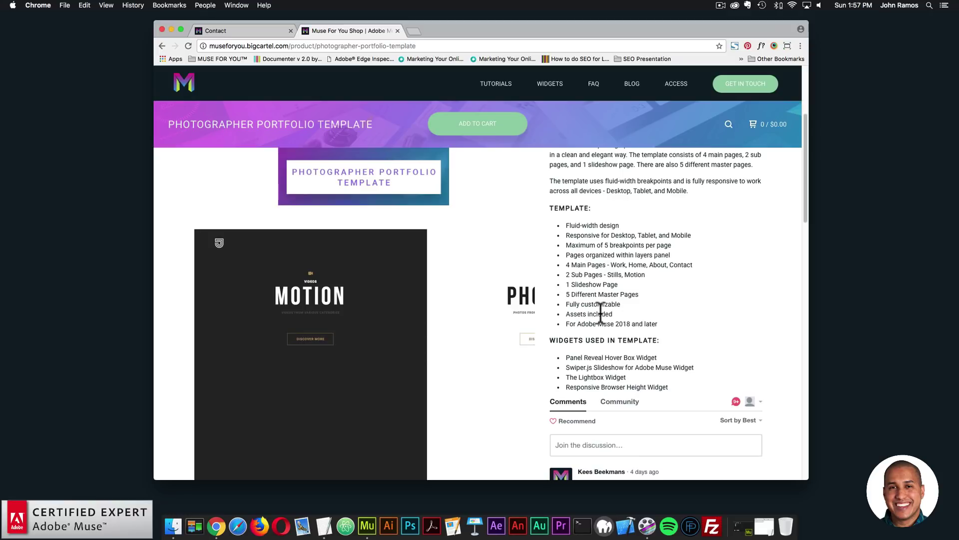
scroll(601, 314, down, 3)
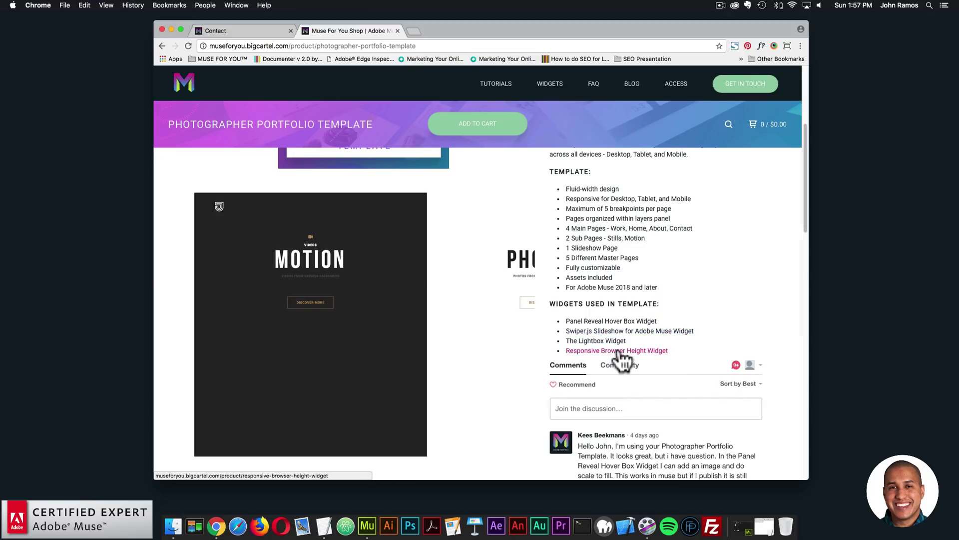
scroll(574, 321, down, 2)
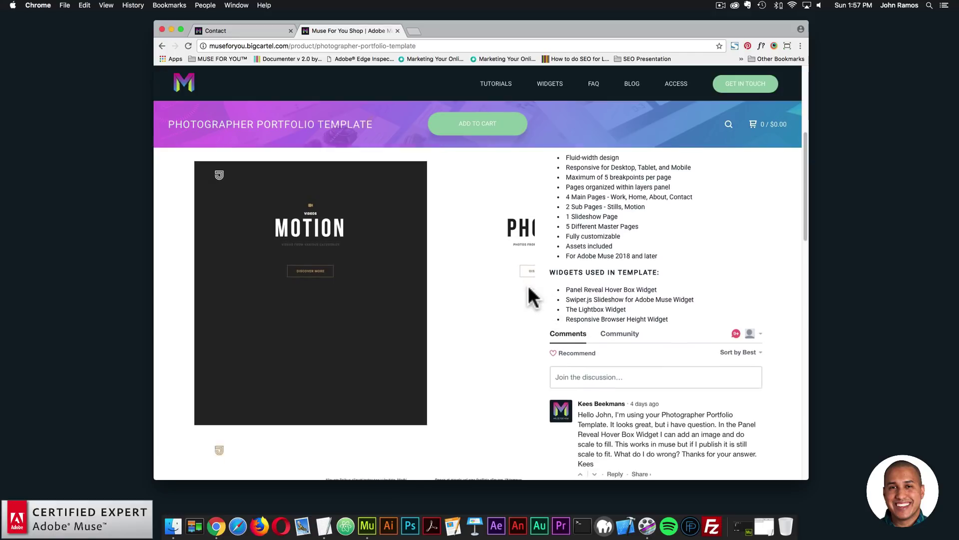
scroll(516, 283, down, 4)
scroll(517, 284, up, 2)
scroll(650, 332, down, 3)
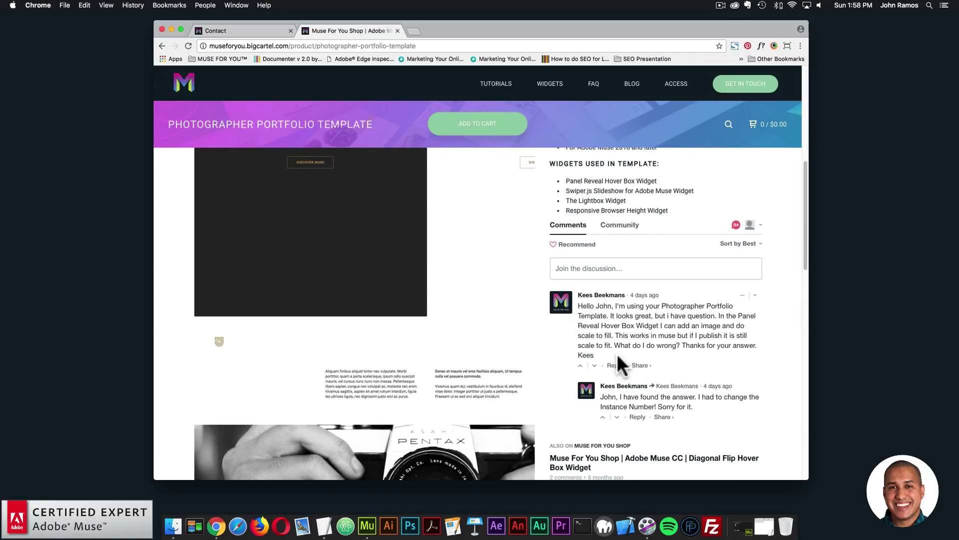
scroll(532, 347, down, 5)
scroll(431, 343, down, 10)
scroll(431, 343, up, 15)
scroll(434, 344, up, 5)
Step: Launch the template's live demo and copy its web address
click(649, 214)
click(410, 46)
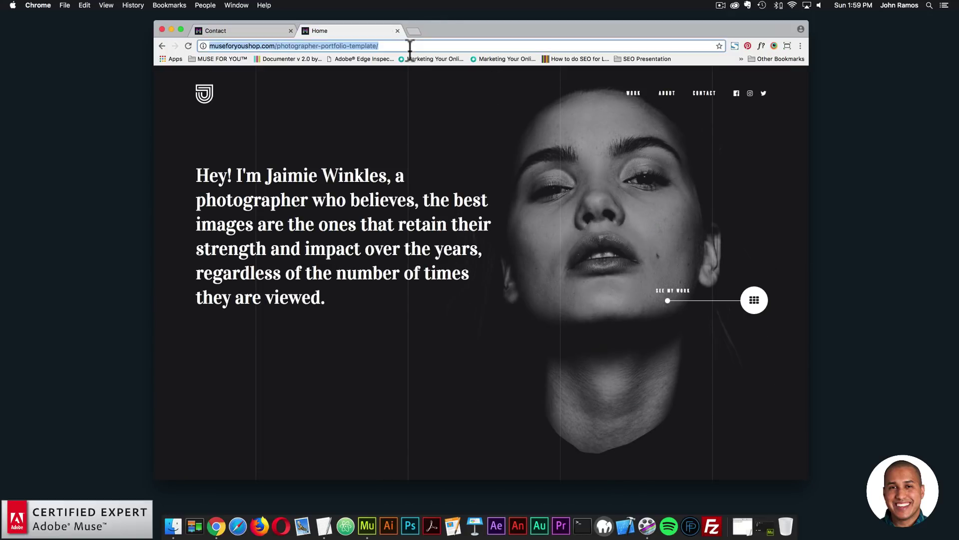
key(super+c)
Step: Go to the sizzy site in a new browser tab
click(415, 34)
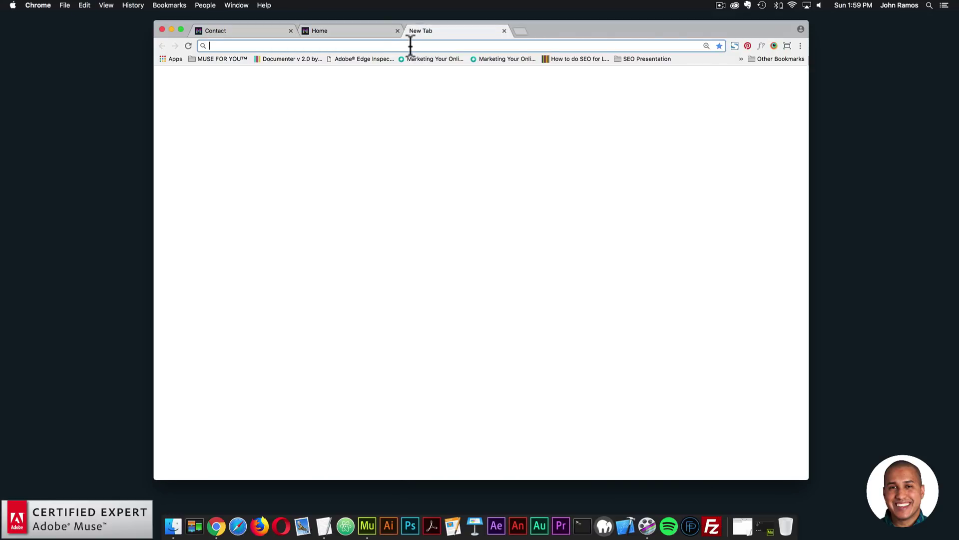
text(sizzy.co)
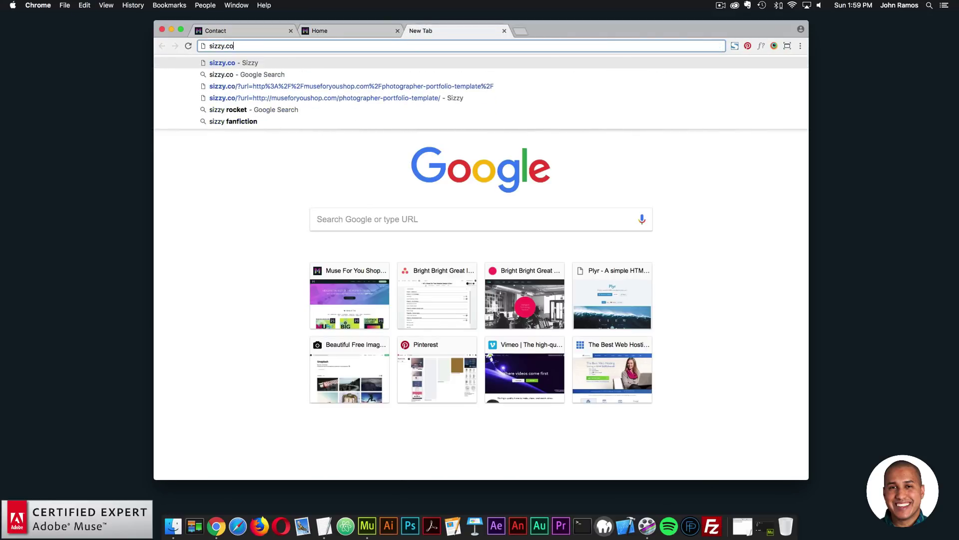
key(Return)
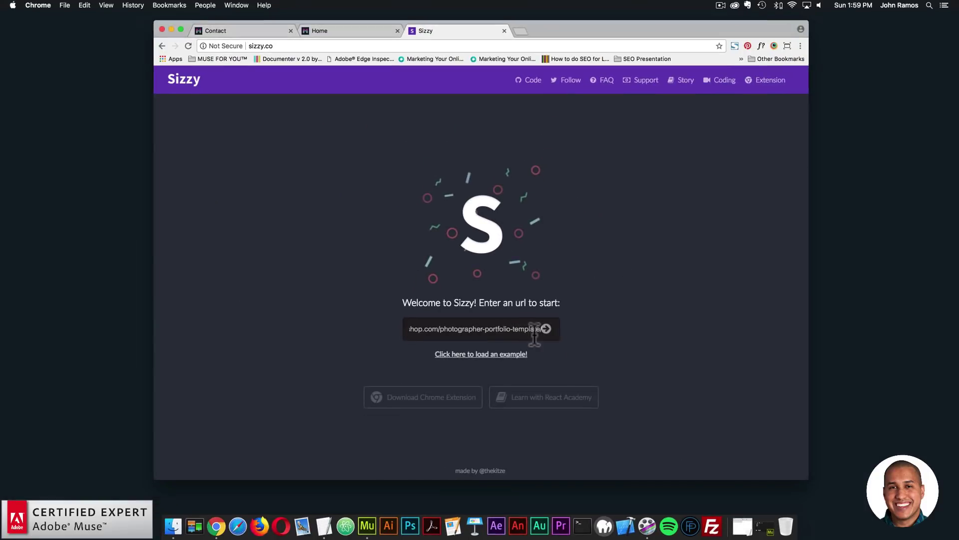
Step: Load the demo URL into Sizzy and scroll through the phone and tablet previews
click(547, 329)
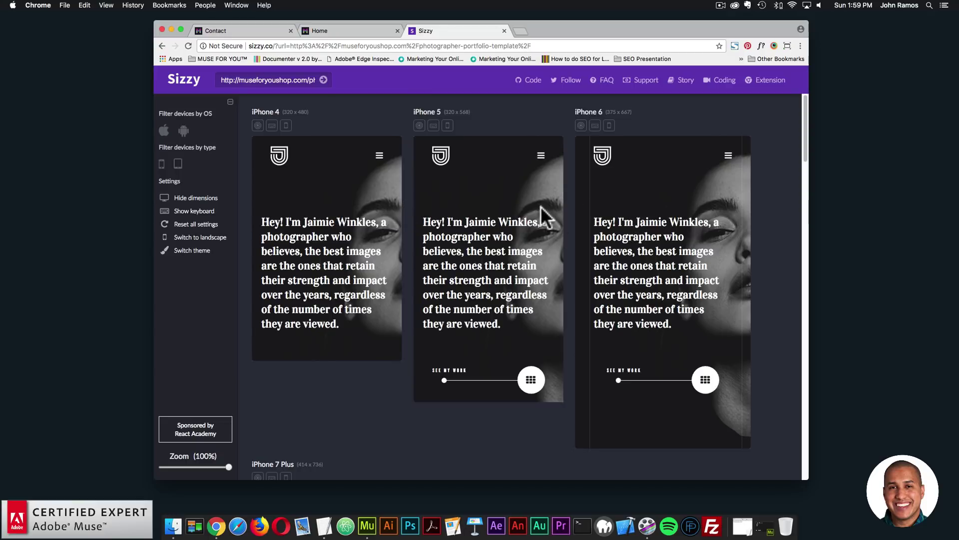
scroll(784, 216, down, 15)
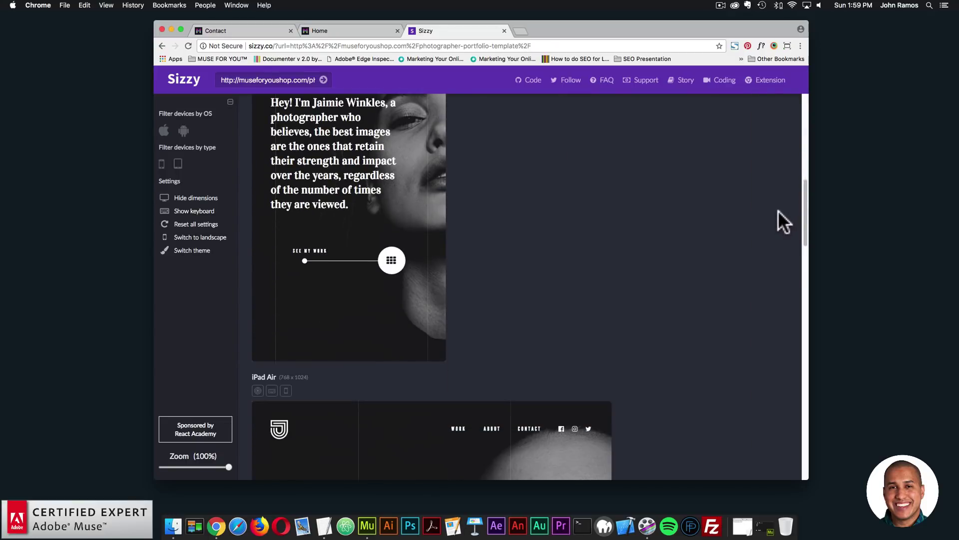
scroll(771, 207, up, 10)
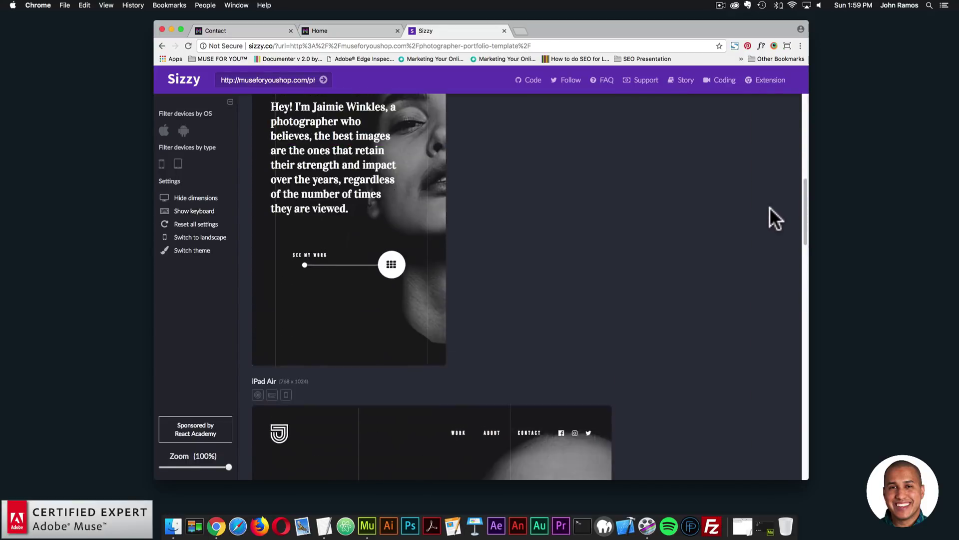
scroll(776, 218, up, 4)
scroll(778, 189, down, 5)
scroll(778, 190, down, 6)
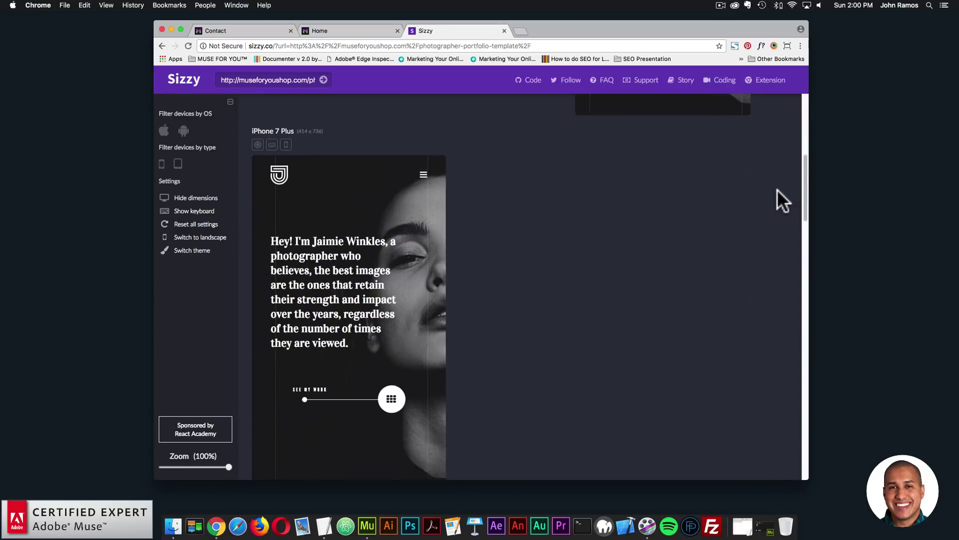
scroll(772, 188, down, 4)
scroll(770, 188, down, 4)
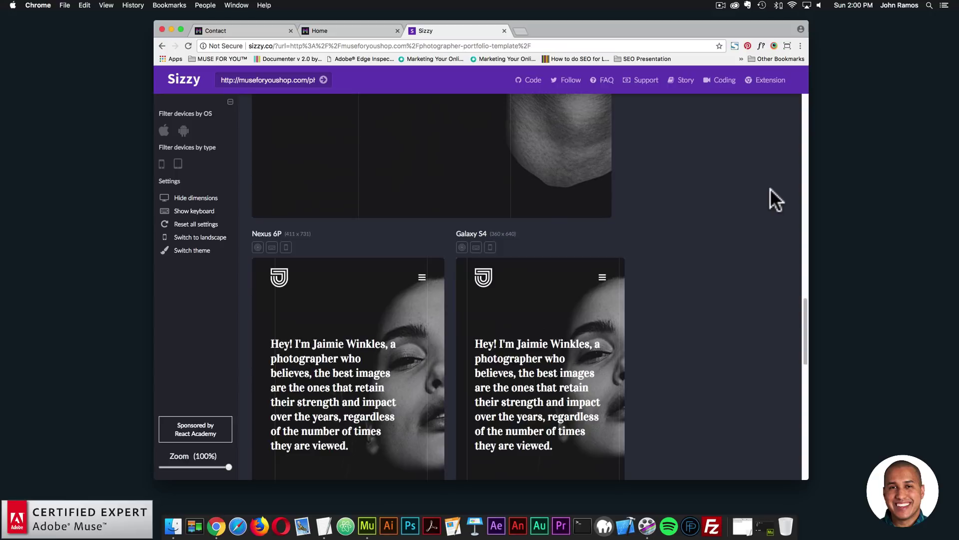
scroll(770, 188, down, 5)
scroll(768, 187, down, 8)
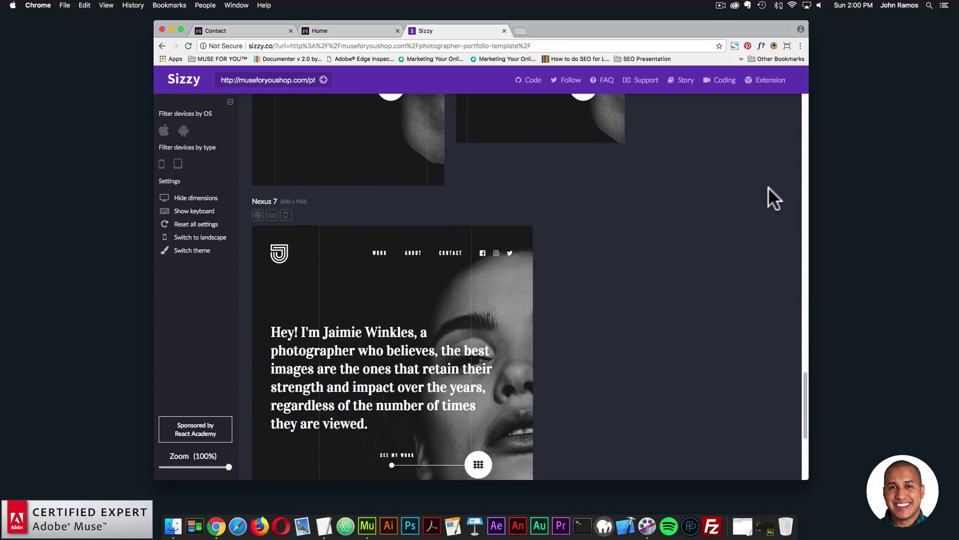
scroll(768, 187, up, 3)
scroll(765, 189, down, 2)
scroll(759, 205, up, 15)
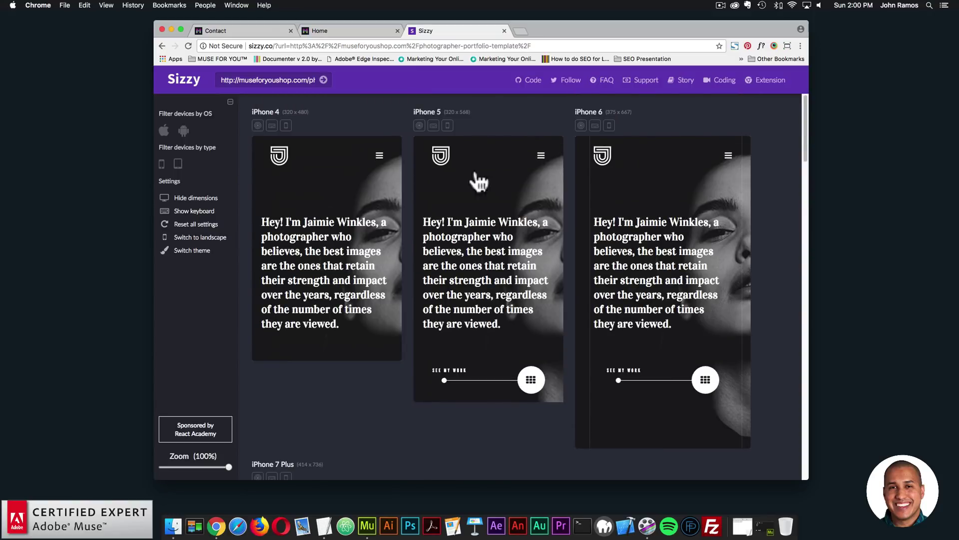
Step: Open the Work page from the iPhone 4 preview's hamburger menu
click(378, 158)
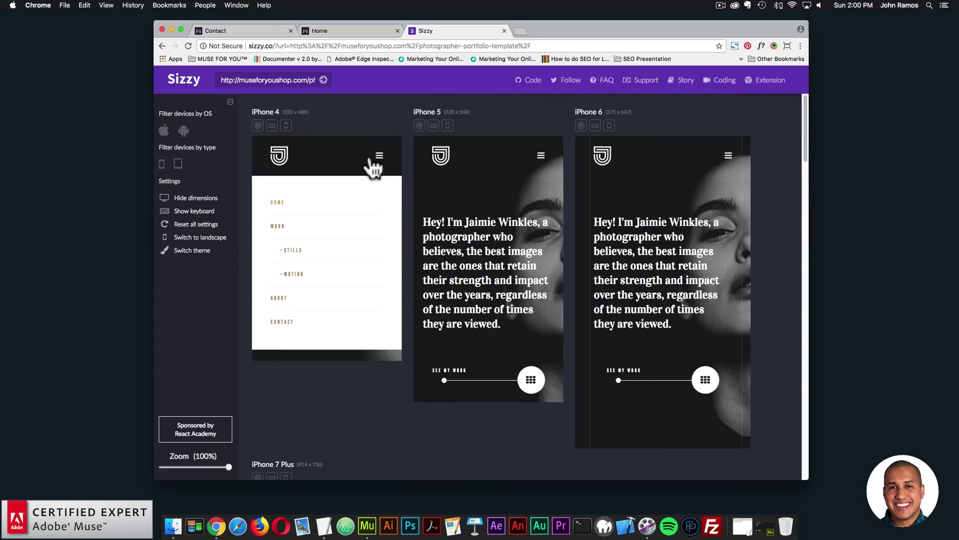
click(378, 158)
click(377, 156)
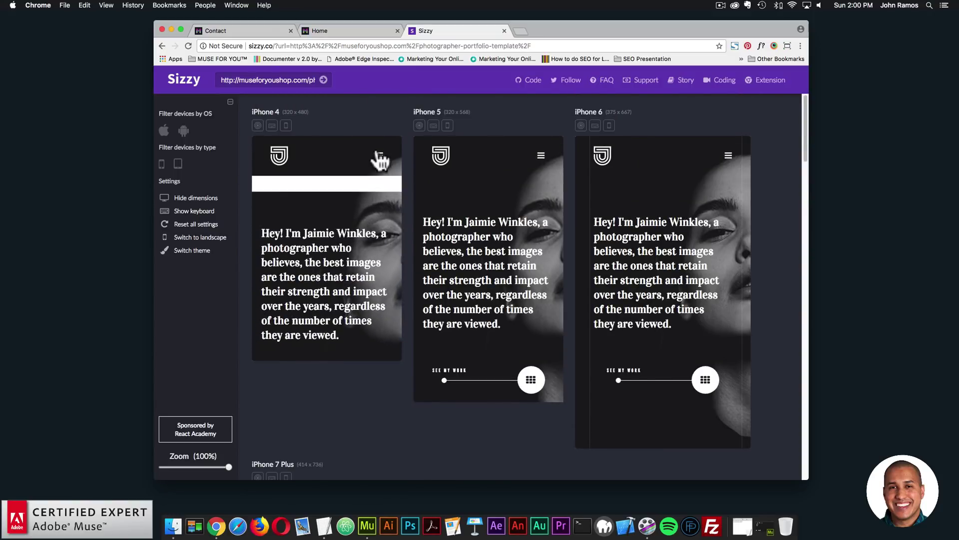
click(278, 228)
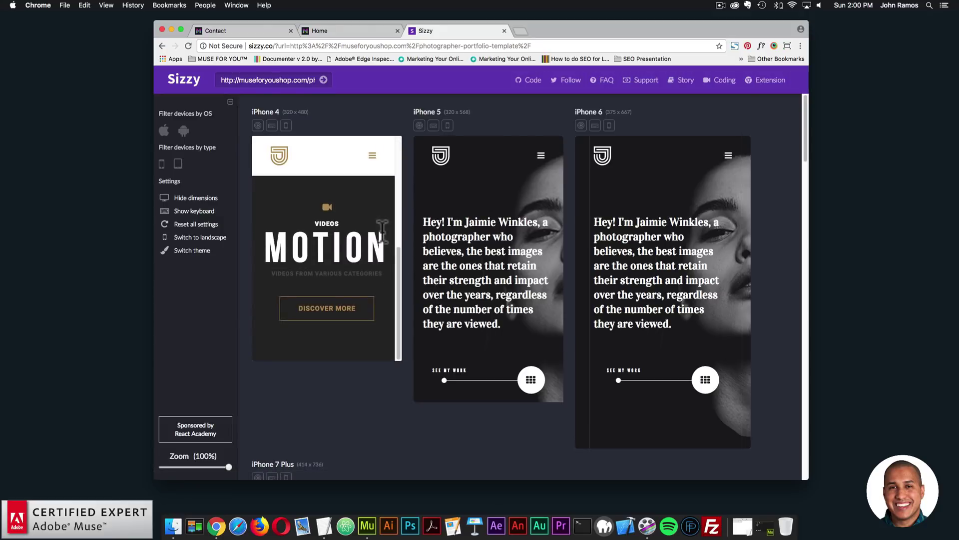
scroll(380, 230, down, 4)
scroll(380, 230, up, 4)
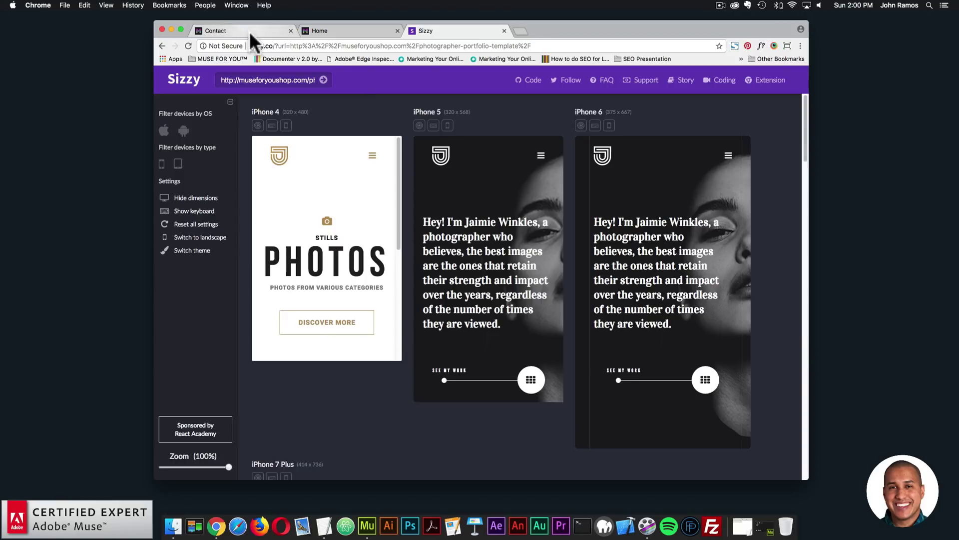
click(248, 30)
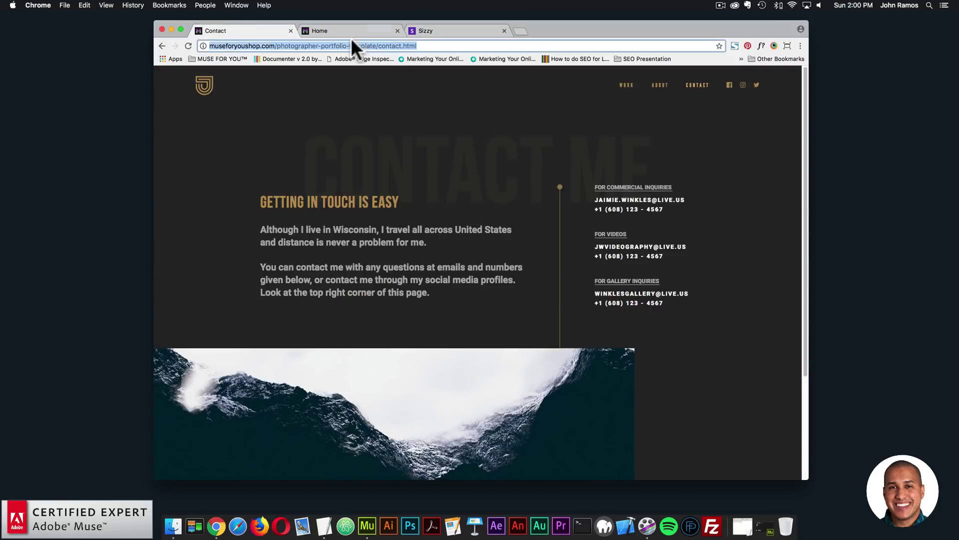
click(627, 86)
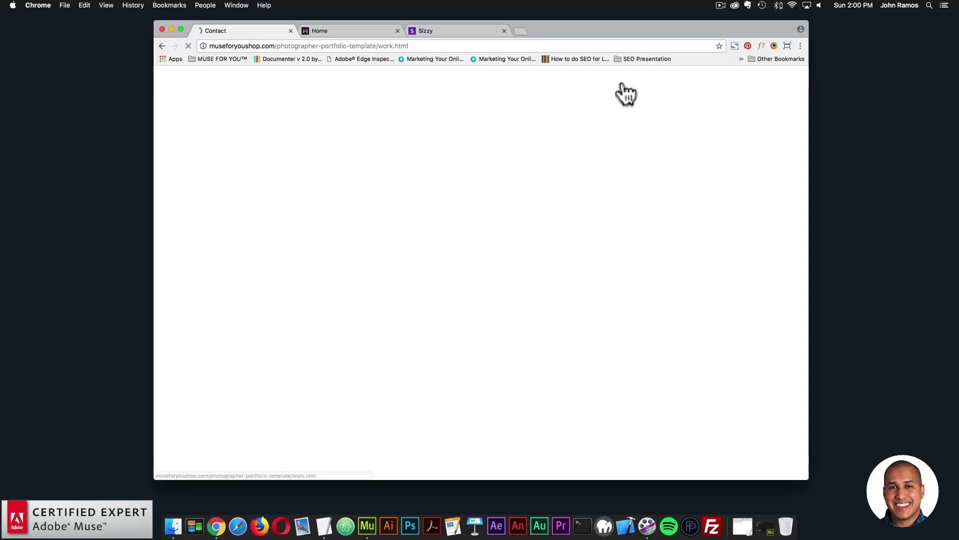
click(447, 31)
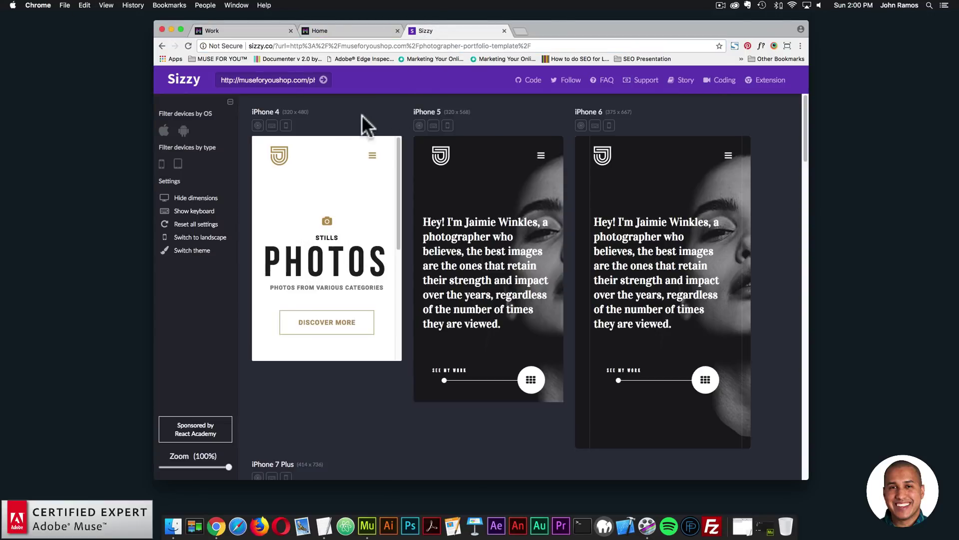
click(324, 80)
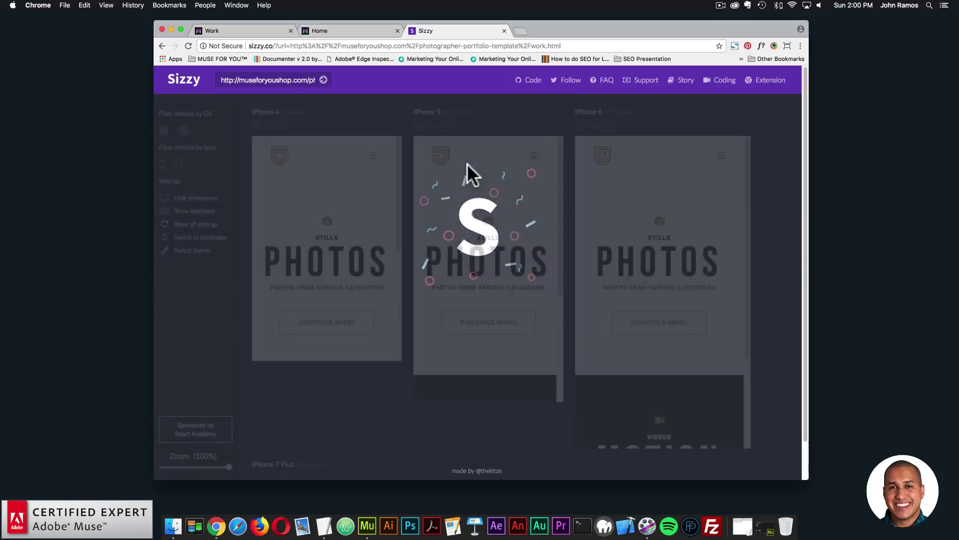
scroll(510, 225, down, 5)
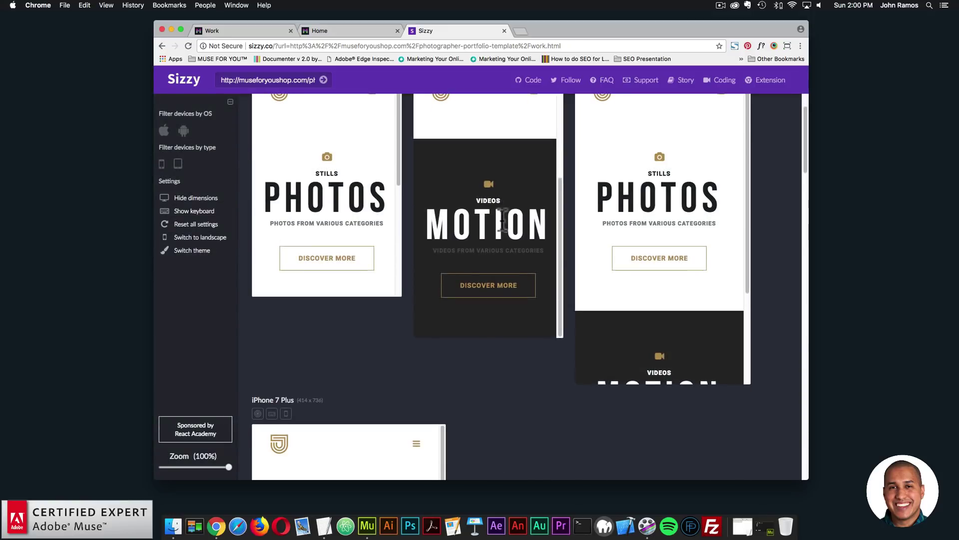
scroll(499, 223, up, 5)
scroll(497, 235, down, 3)
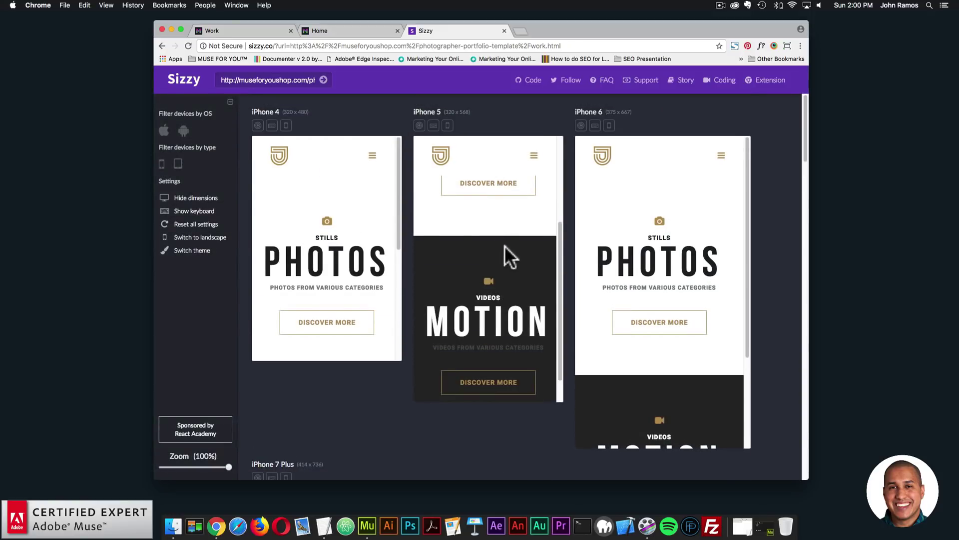
scroll(525, 253, down, 3)
scroll(488, 240, up, 3)
scroll(728, 242, down, 5)
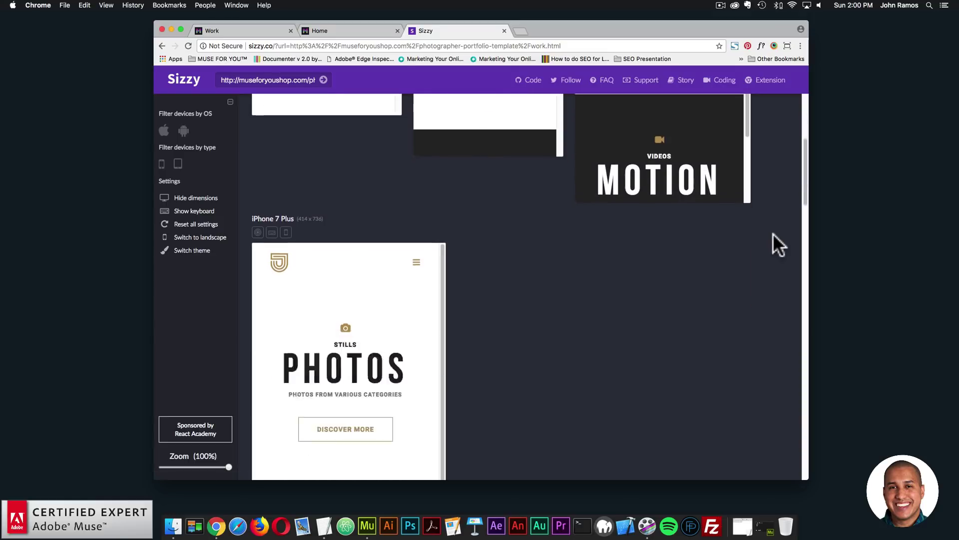
scroll(773, 233, down, 5)
scroll(338, 186, down, 2)
scroll(360, 200, up, 5)
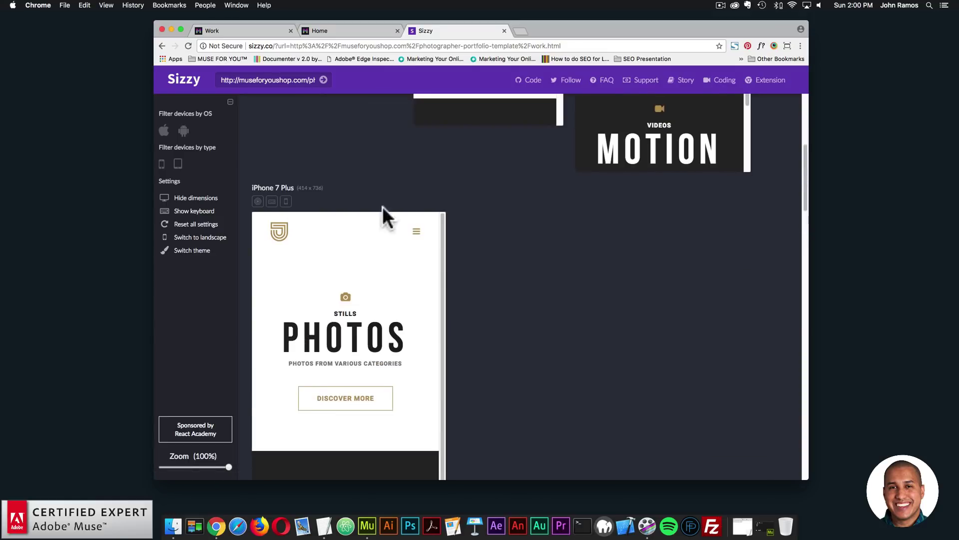
Step: Check the iPhone 7 Plus menu, then open About in the iPhone 4 preview
click(415, 235)
click(417, 234)
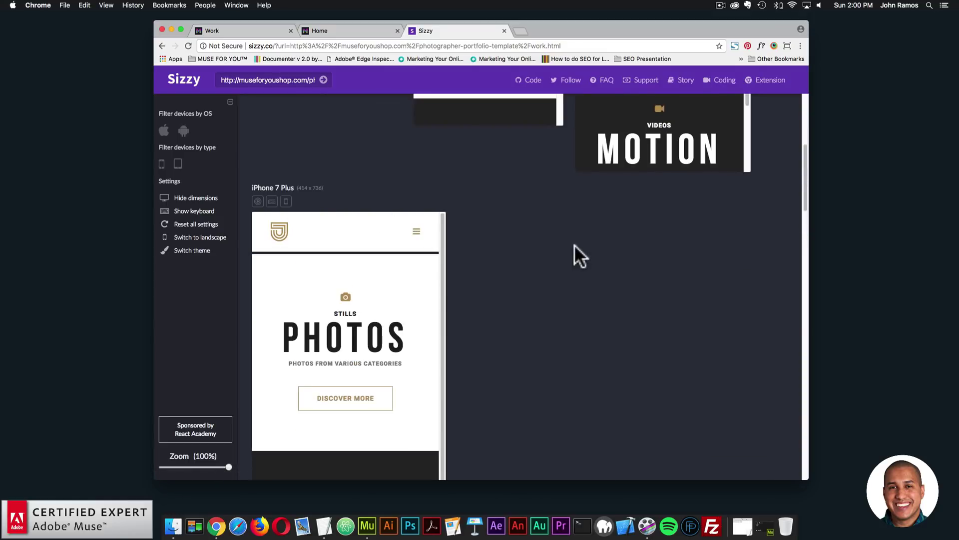
scroll(580, 240, down, 5)
scroll(579, 235, down, 10)
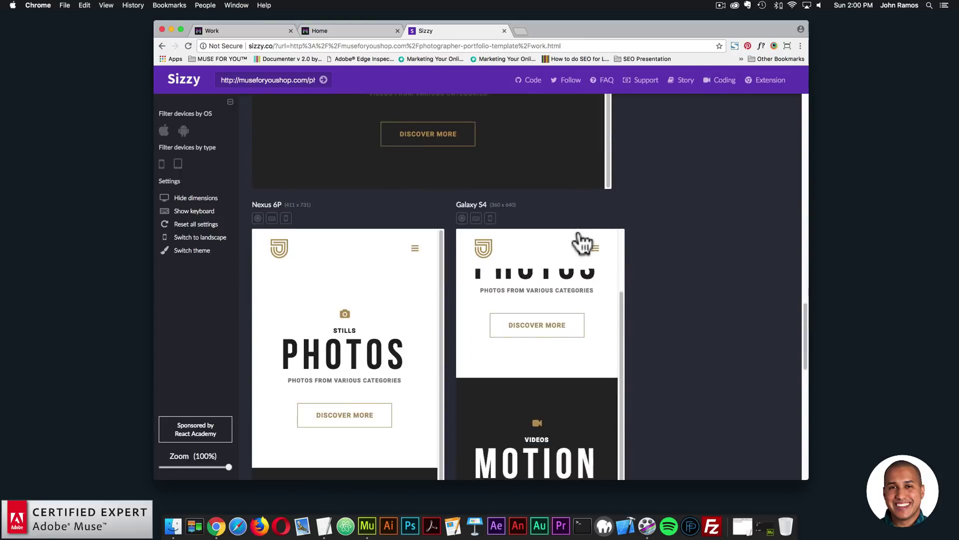
scroll(672, 262, up, 5)
scroll(670, 255, up, 10)
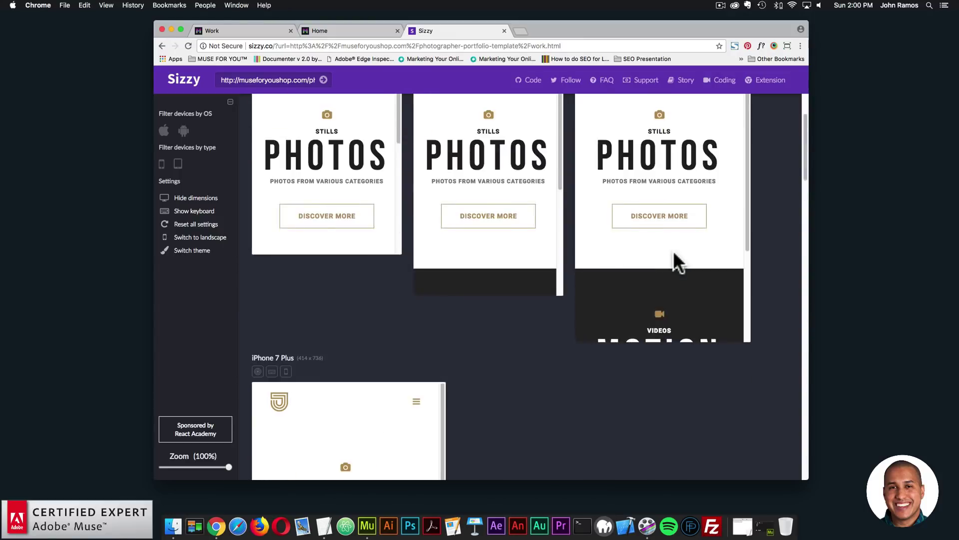
click(372, 155)
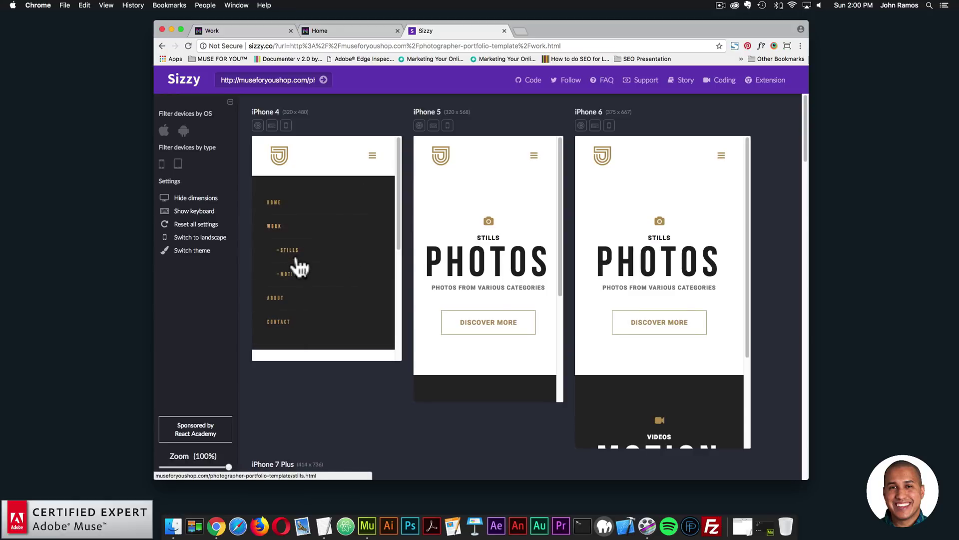
click(299, 295)
scroll(352, 209, down, 5)
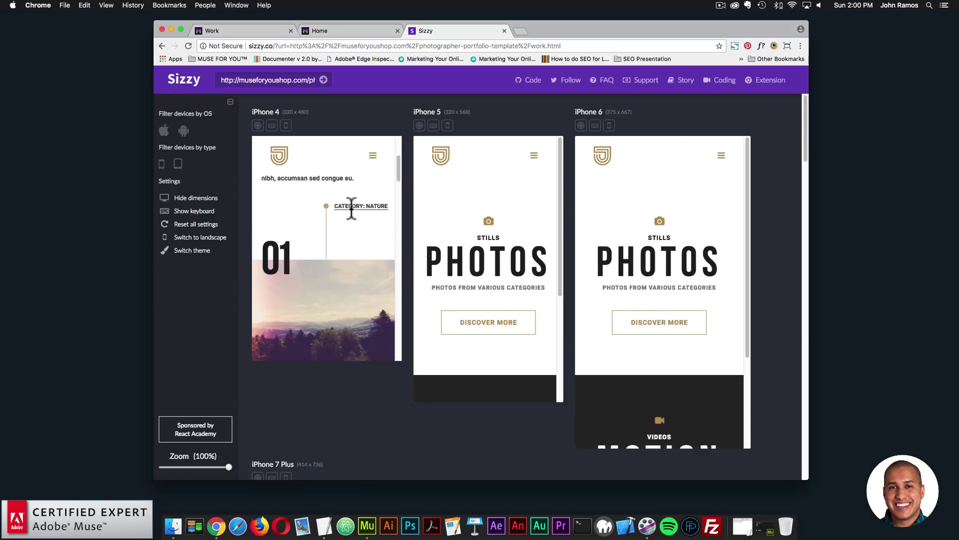
scroll(336, 229, down, 10)
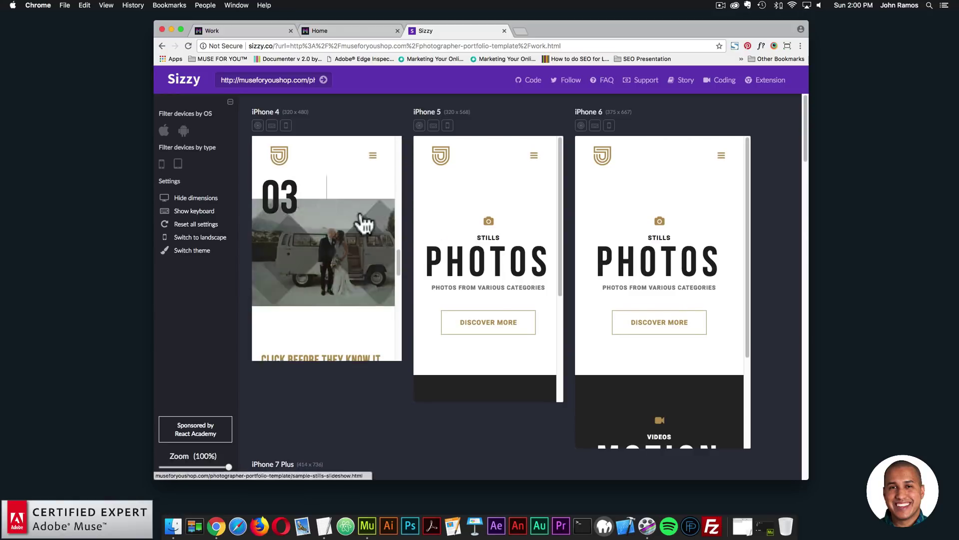
Step: Open the Stills page in the iPhone 5 preview and scroll to its nature entry
click(535, 156)
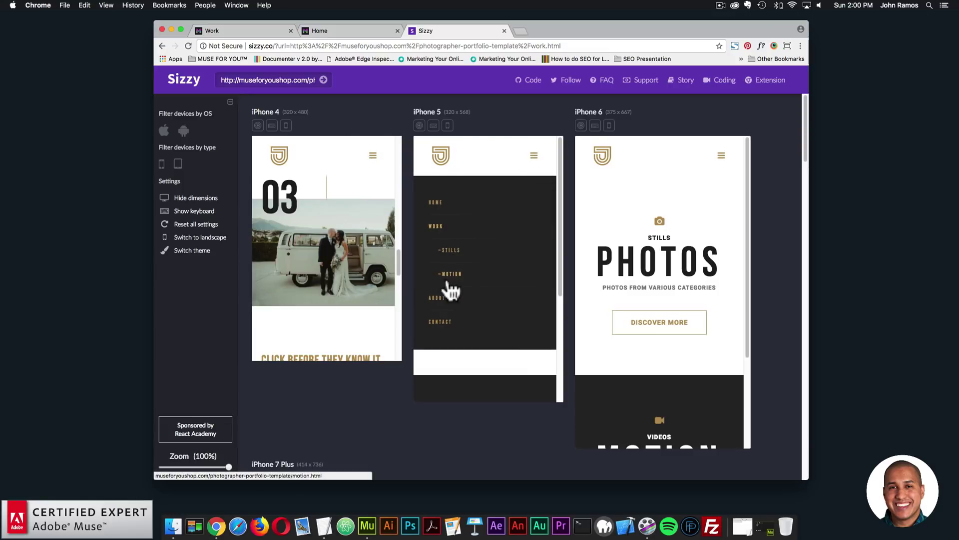
click(453, 252)
scroll(523, 190, down, 4)
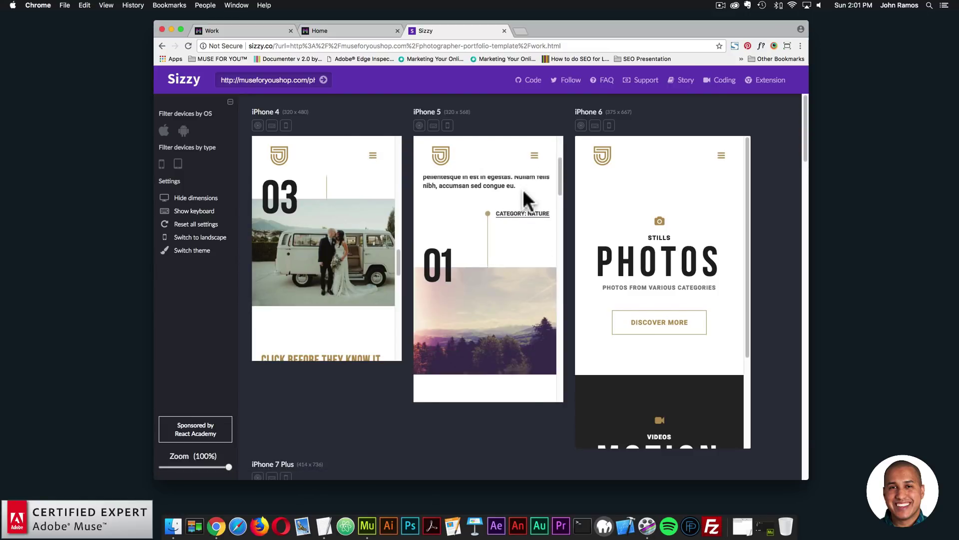
scroll(518, 196, down, 8)
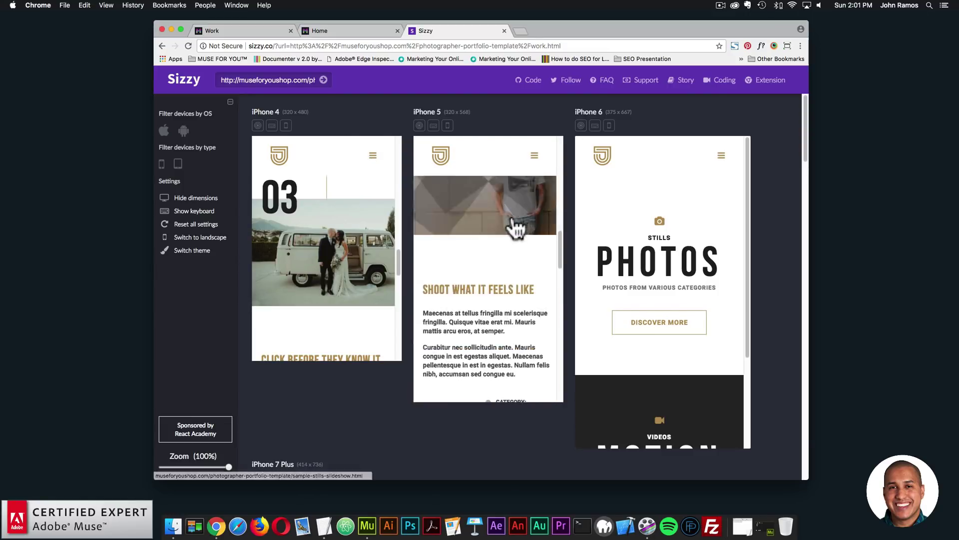
scroll(506, 232, up, 10)
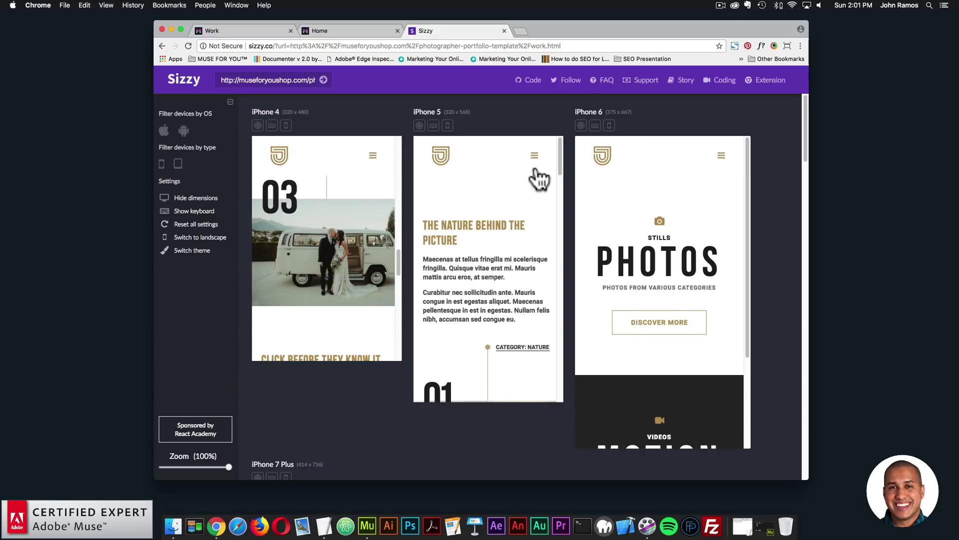
click(252, 29)
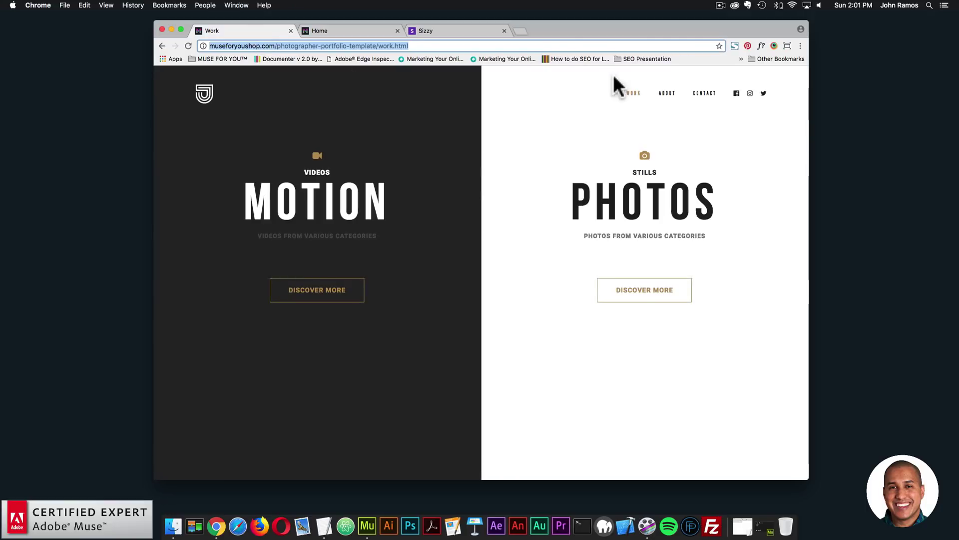
click(667, 95)
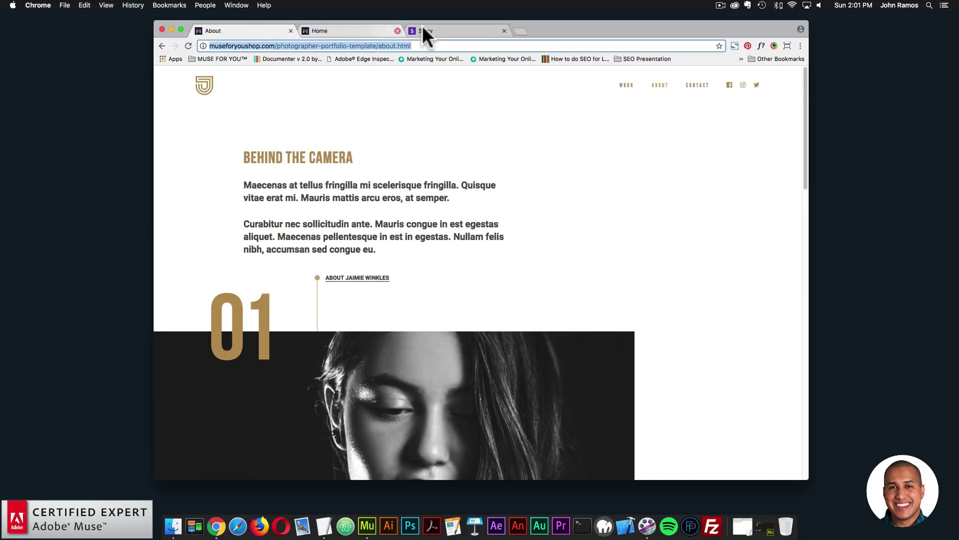
click(423, 31)
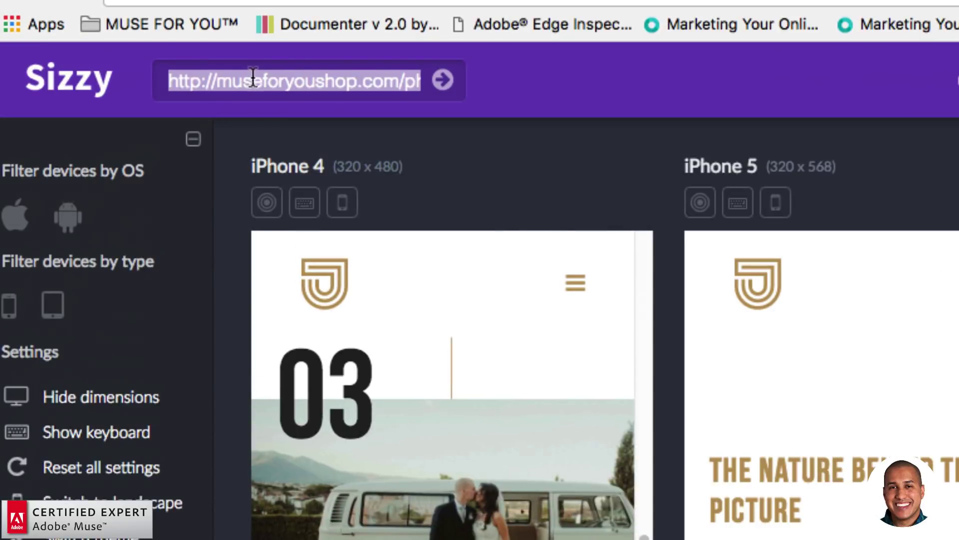
text(http://museforyoushop.com/photographer-portfolio-template/about.html)
click(323, 80)
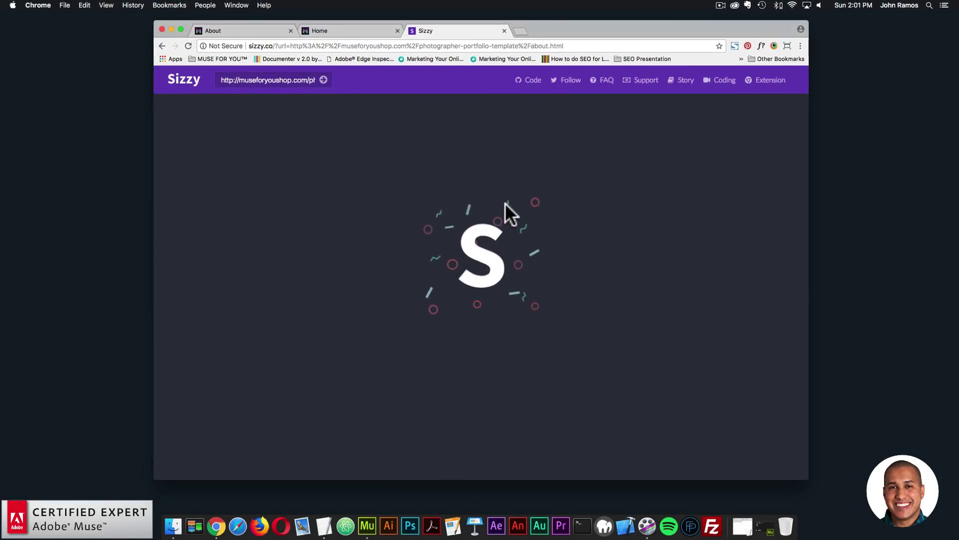
scroll(505, 205, down, 5)
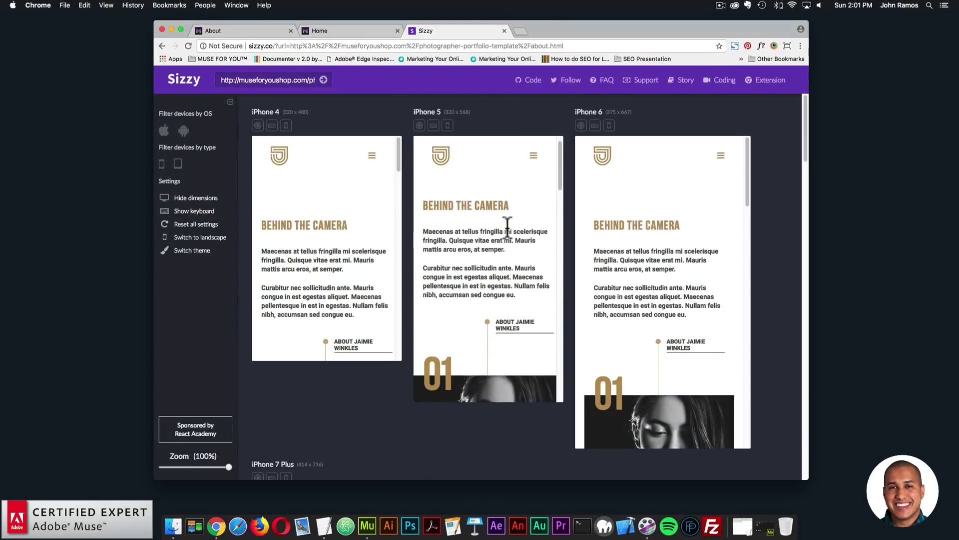
scroll(644, 226, down, 4)
scroll(716, 233, down, 4)
scroll(762, 235, down, 5)
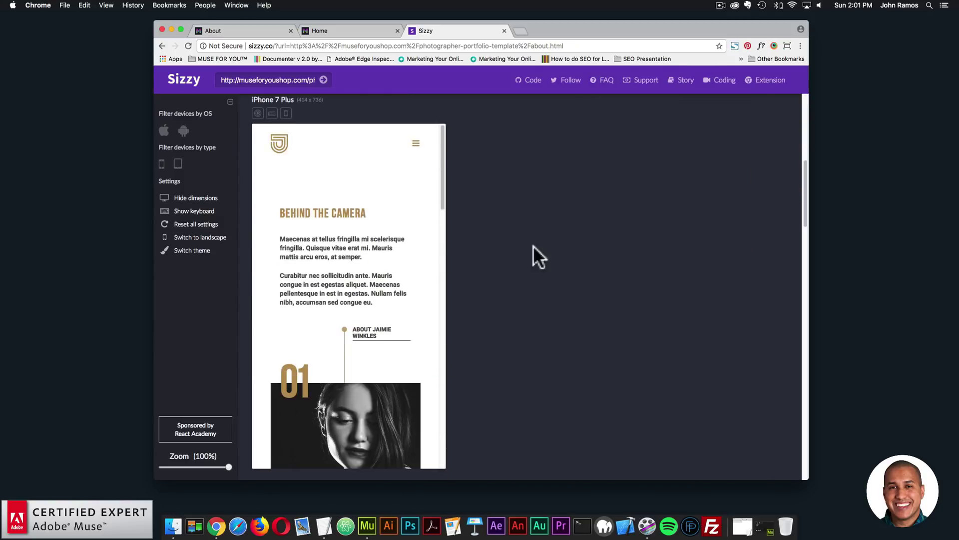
scroll(392, 275, down, 6)
scroll(745, 283, up, 5)
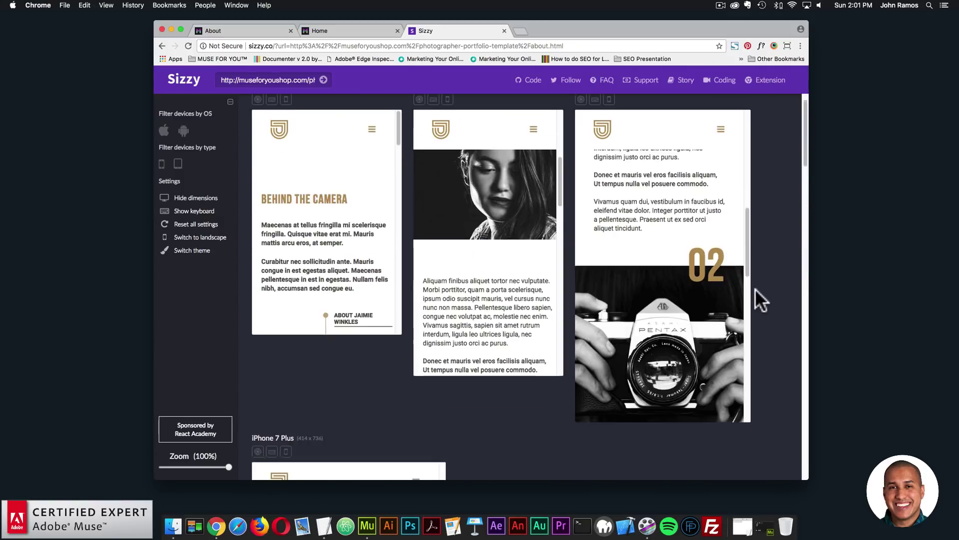
Step: Browse the live site from Work to Motion and on to Stills, selecting each page's address
click(251, 32)
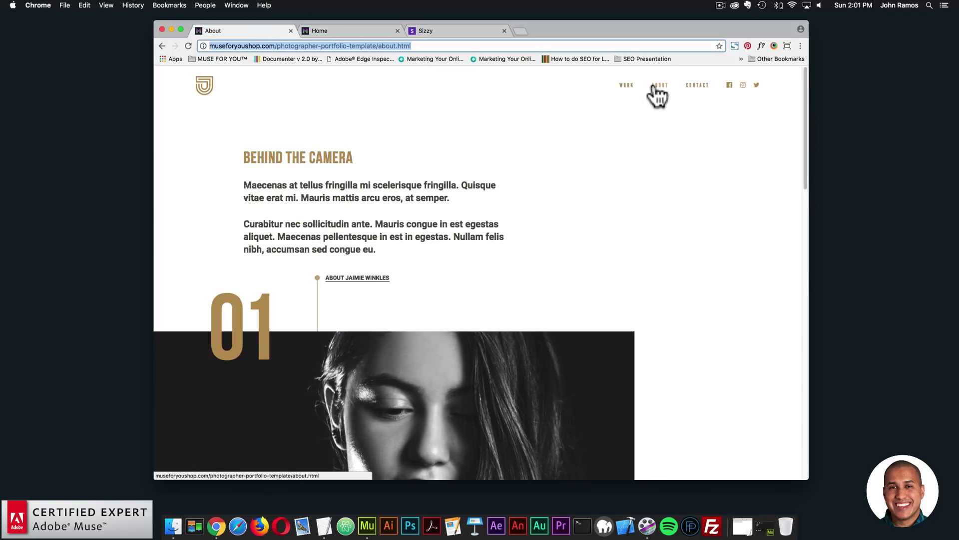
click(625, 86)
click(300, 296)
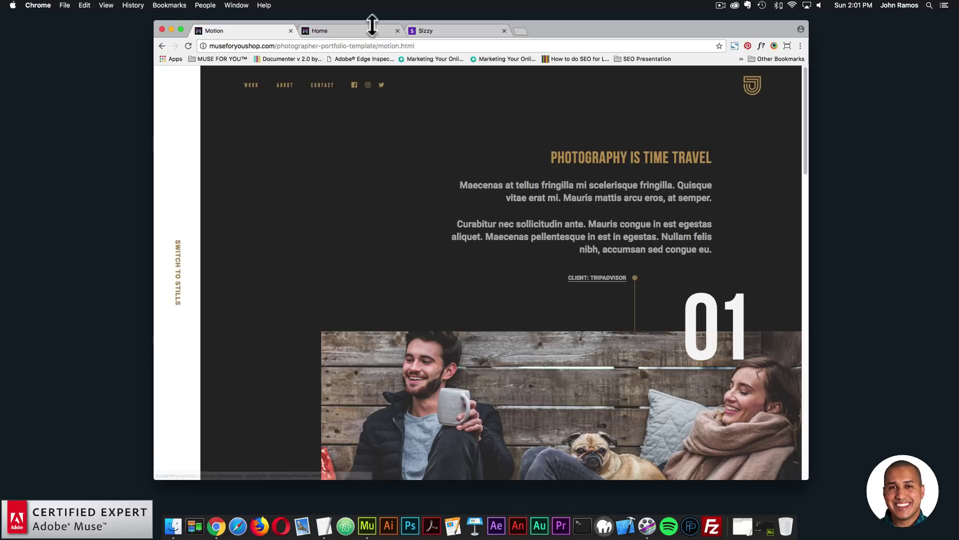
click(365, 46)
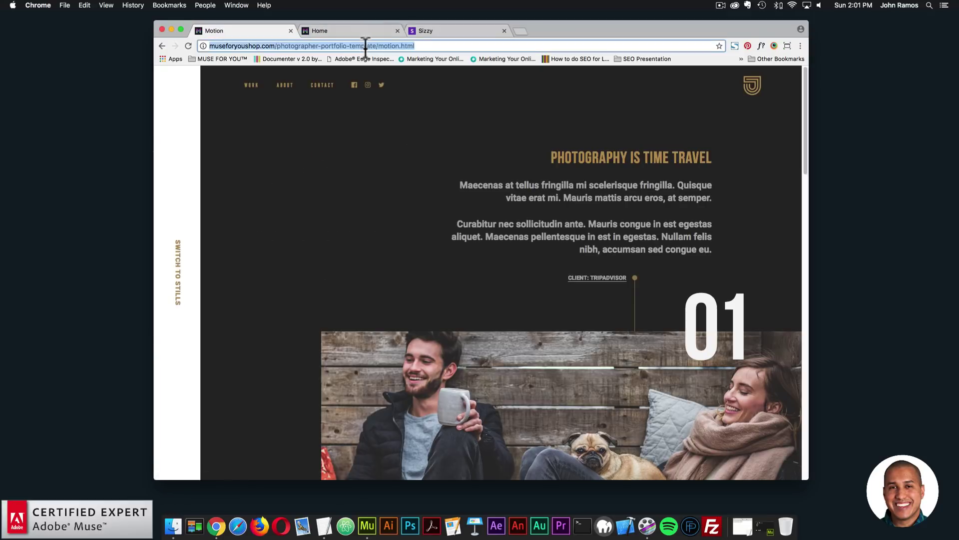
click(162, 46)
click(659, 295)
click(316, 45)
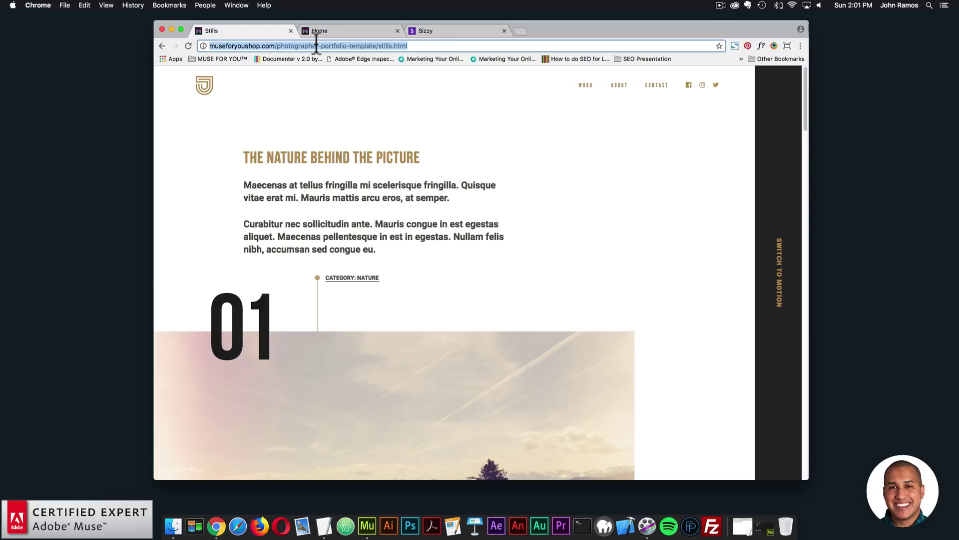
click(445, 31)
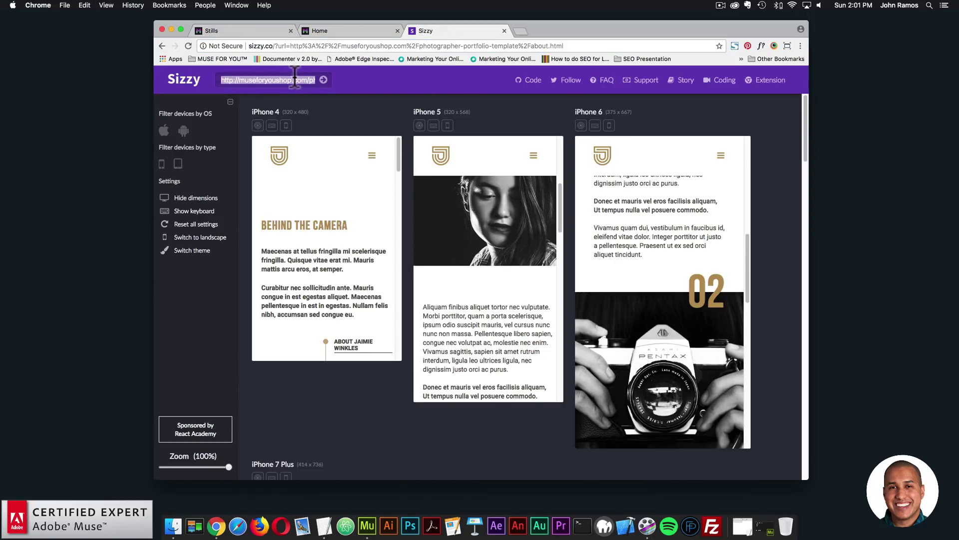
click(323, 80)
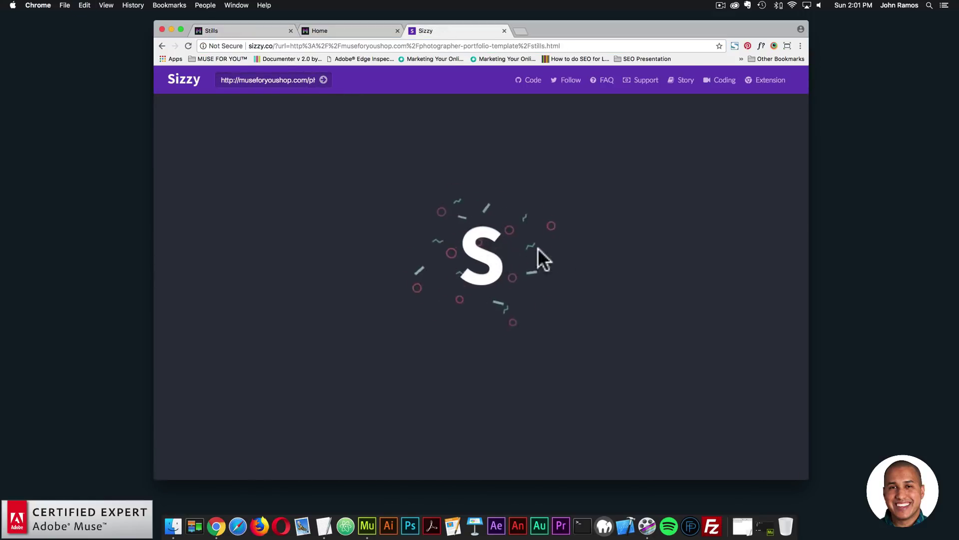
scroll(686, 275, down, 10)
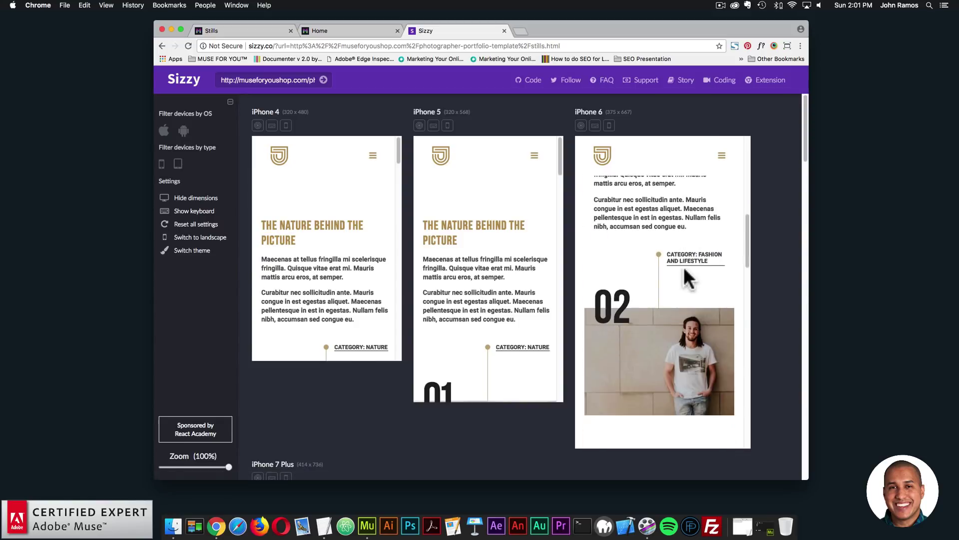
click(685, 285)
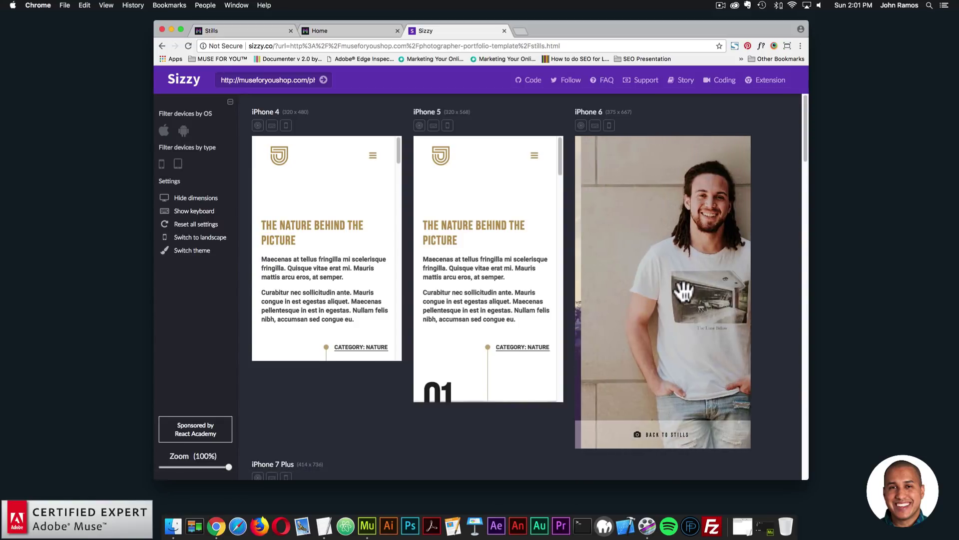
scroll(781, 289, down, 10)
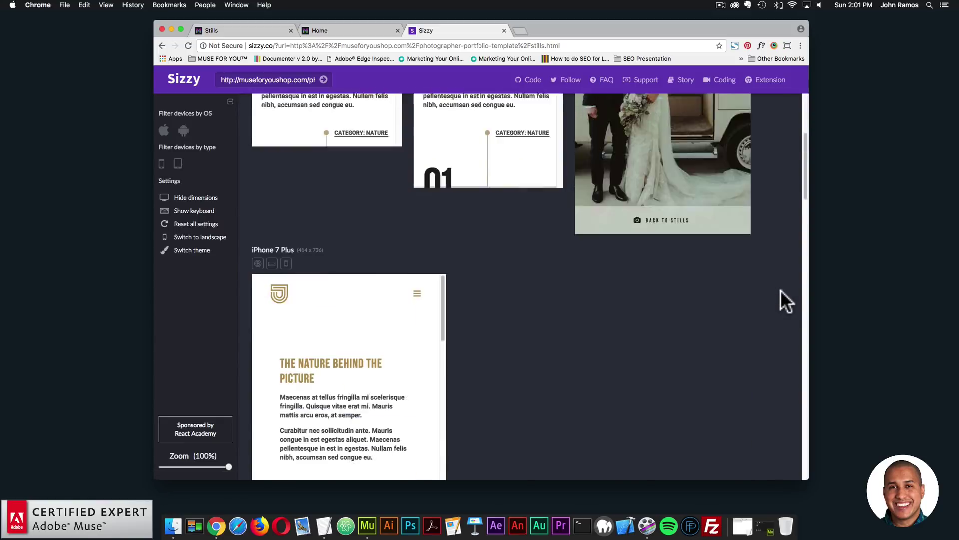
scroll(535, 266, up, 8)
scroll(434, 412, down, 3)
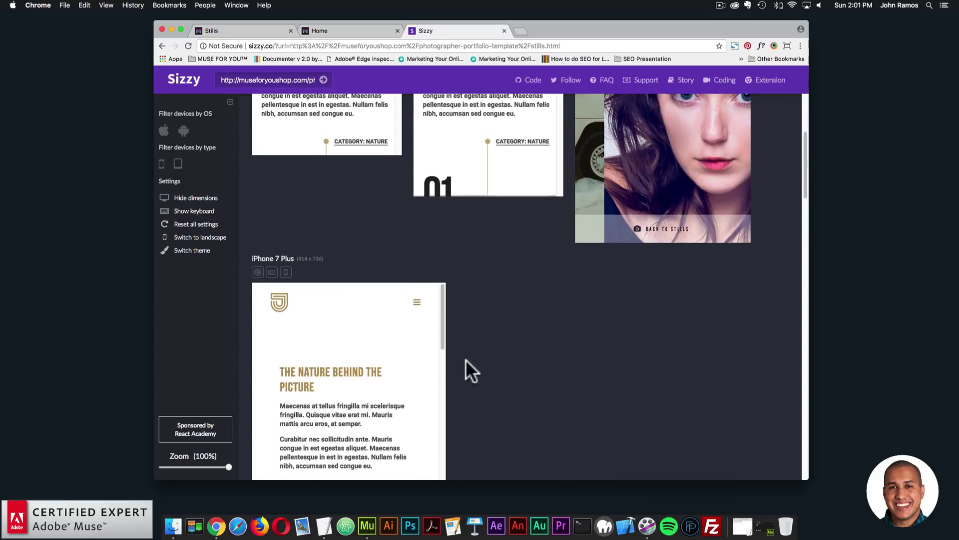
scroll(466, 359, up, 5)
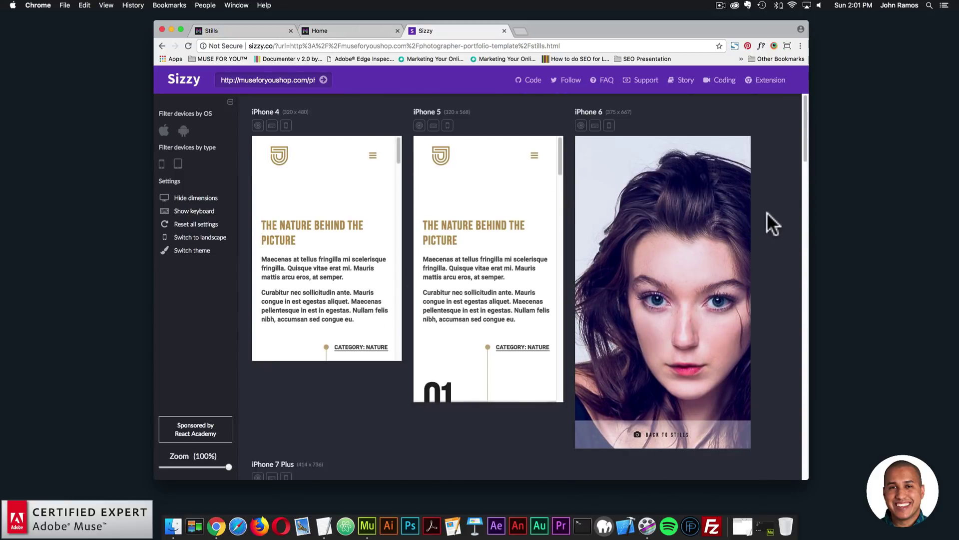
scroll(781, 259, down, 3)
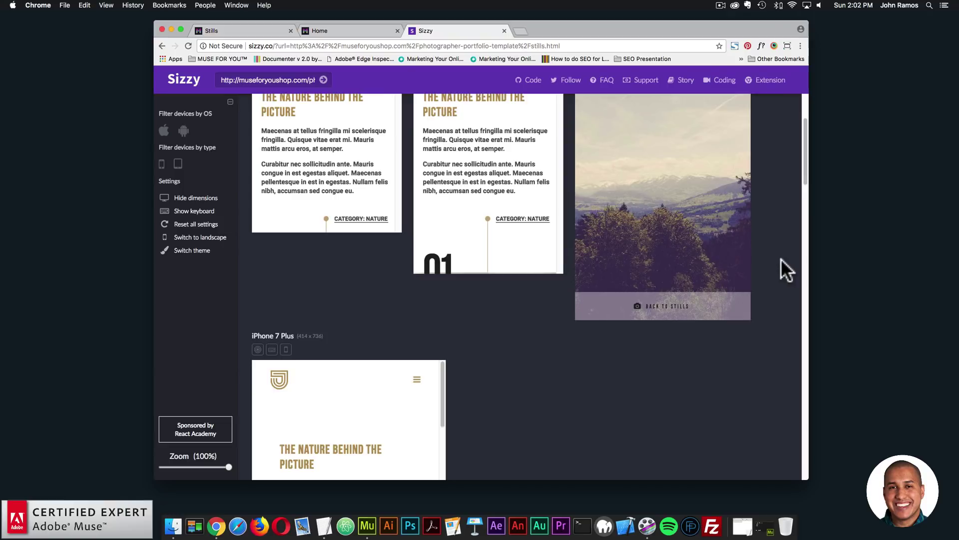
scroll(781, 259, down, 15)
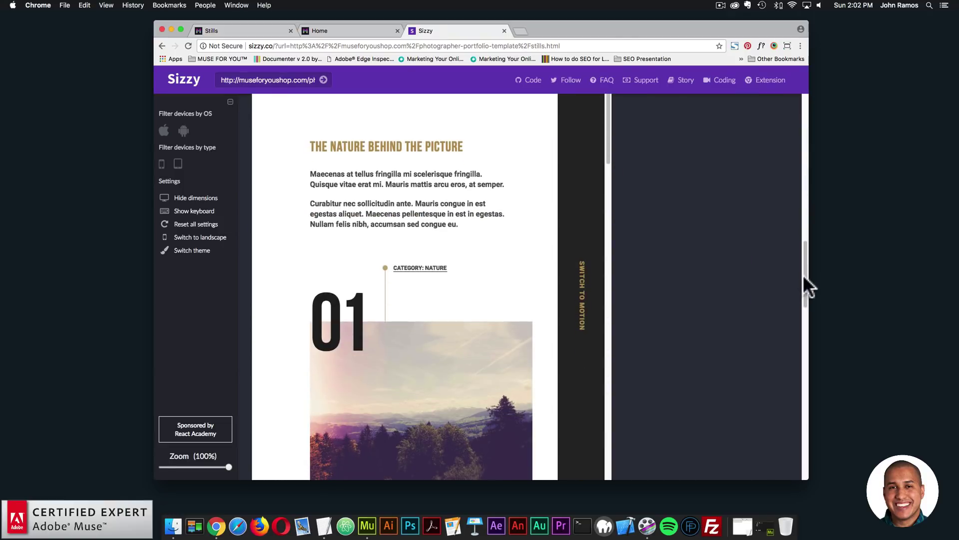
drag(805, 247, 804, 92)
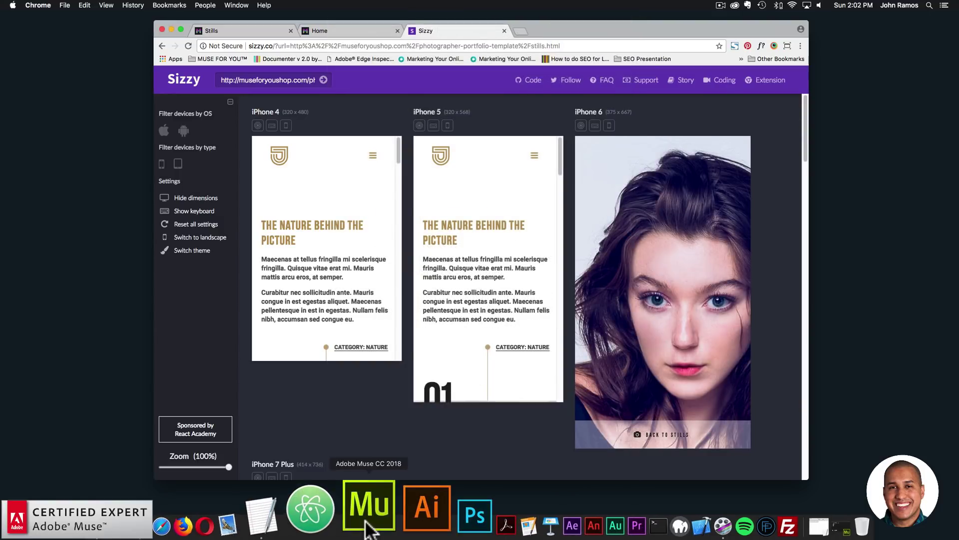
Step: Switch from Sizzy to Adobe Muse to show the Photographer Portfolio site map
click(368, 522)
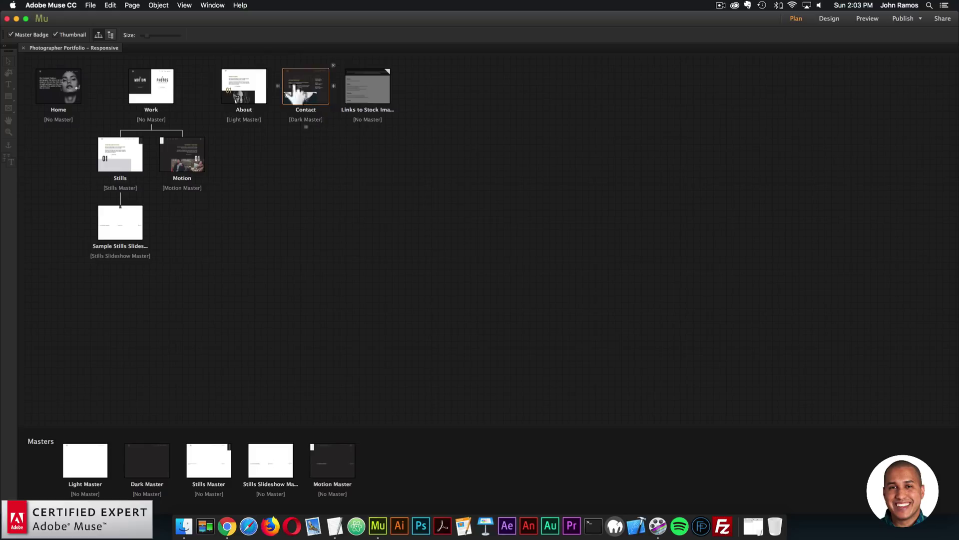
Step: Open the Home page and inspect its browser fill colour and hero image settings
double_click(68, 92)
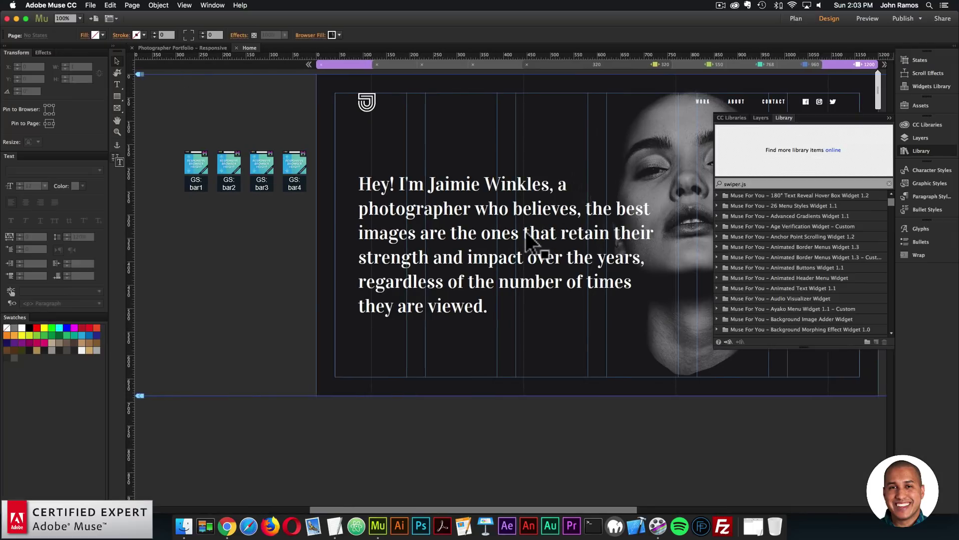
double_click(568, 232)
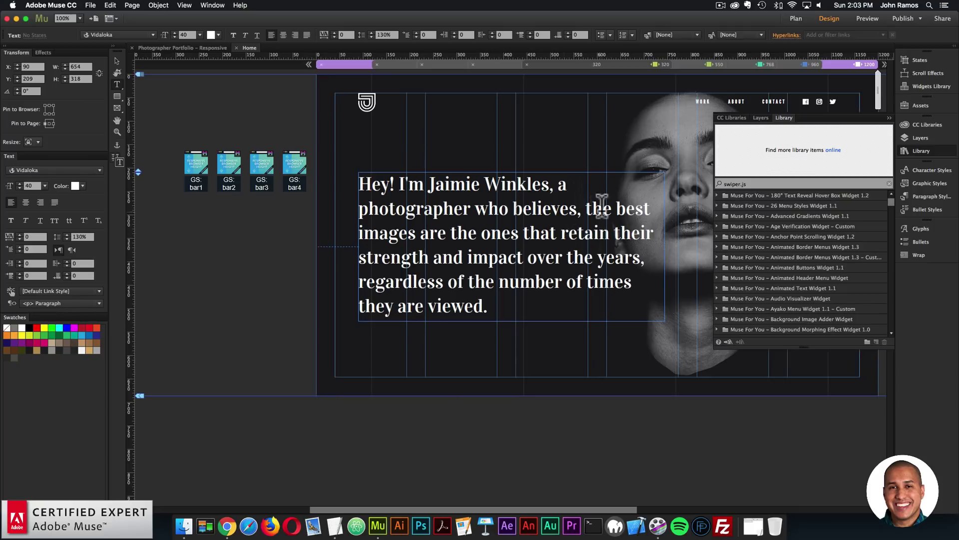
key(Escape)
click(935, 152)
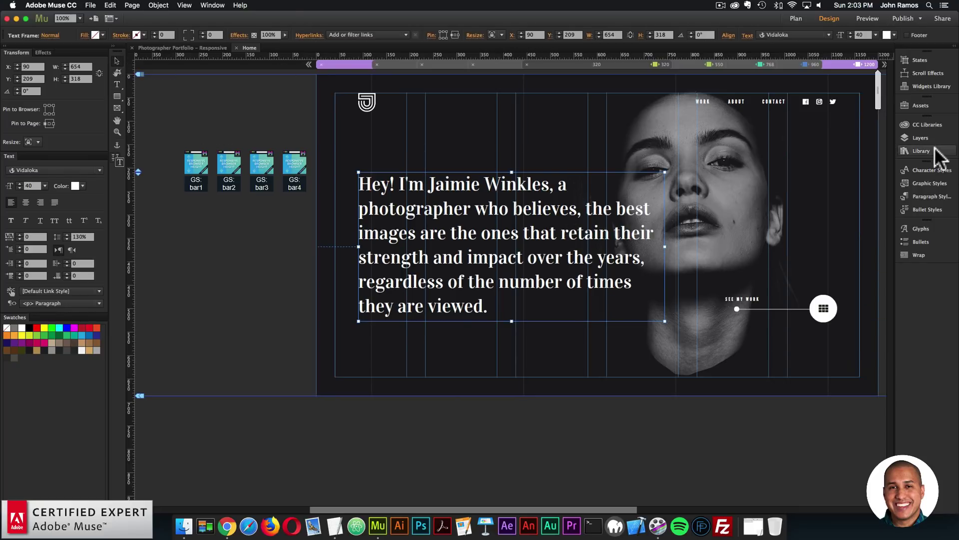
click(773, 202)
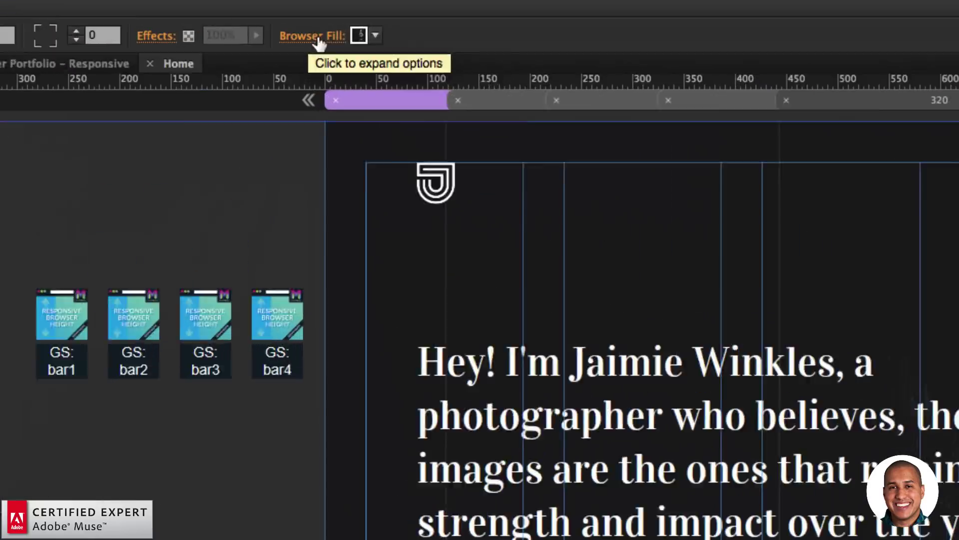
click(339, 35)
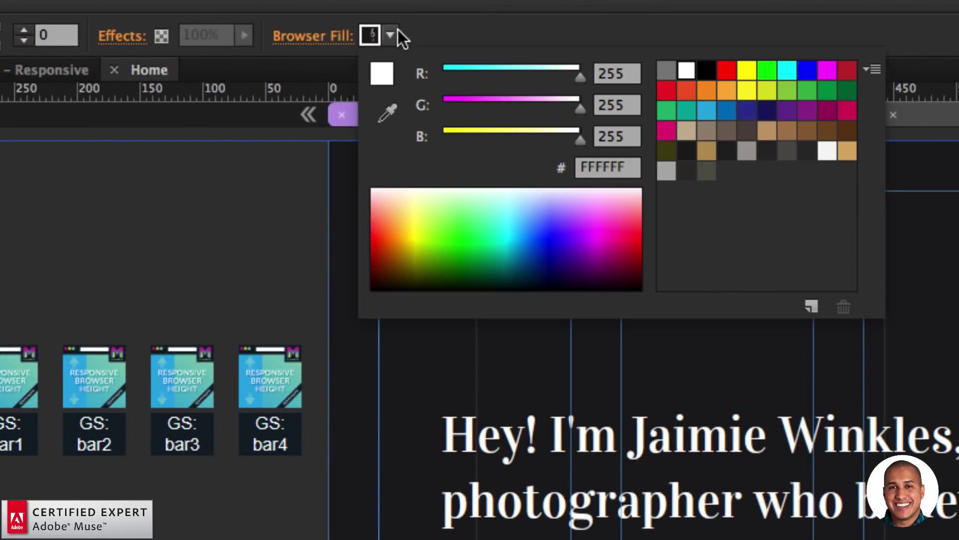
click(333, 34)
click(319, 35)
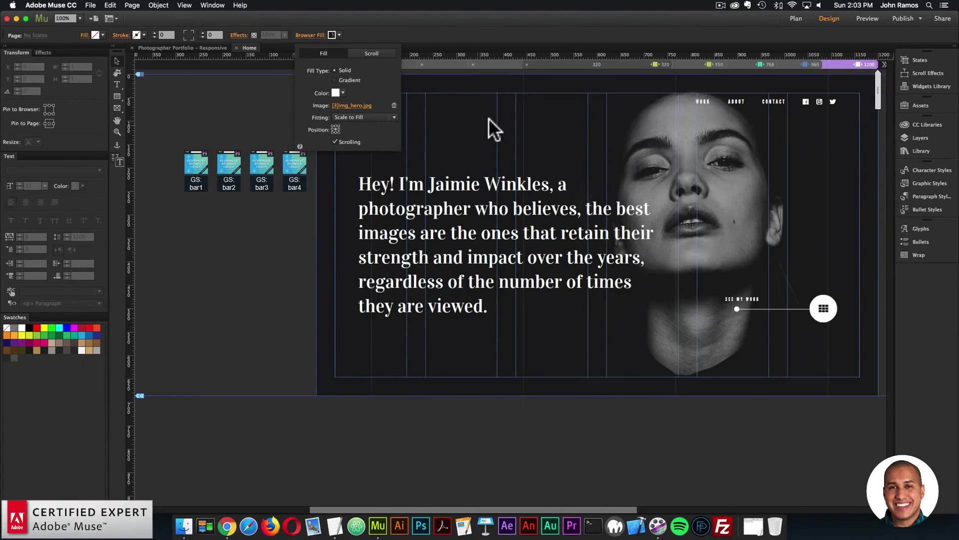
click(488, 117)
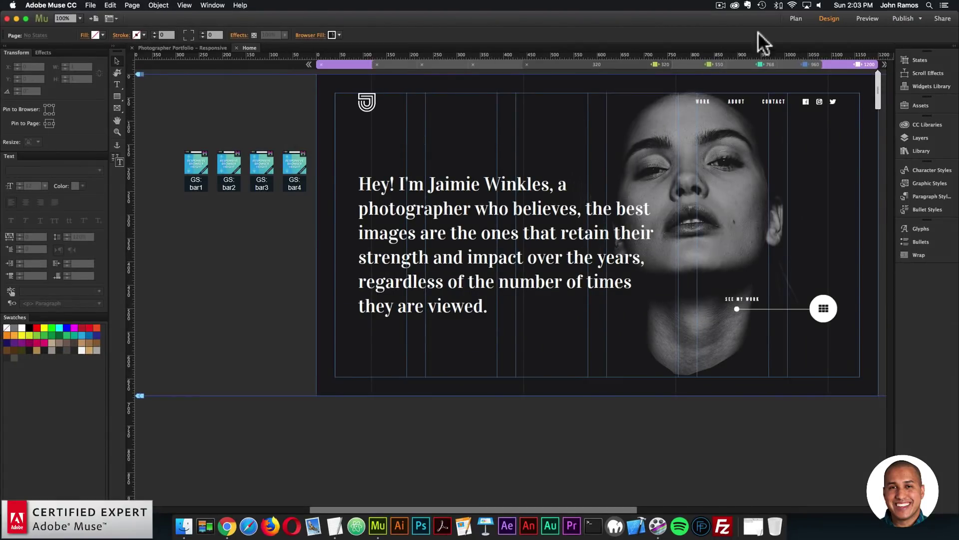
Step: Step through Home's 960, 768, 550 and 320 breakpoint layouts, then return to the site map
click(805, 64)
click(862, 64)
click(806, 64)
click(752, 64)
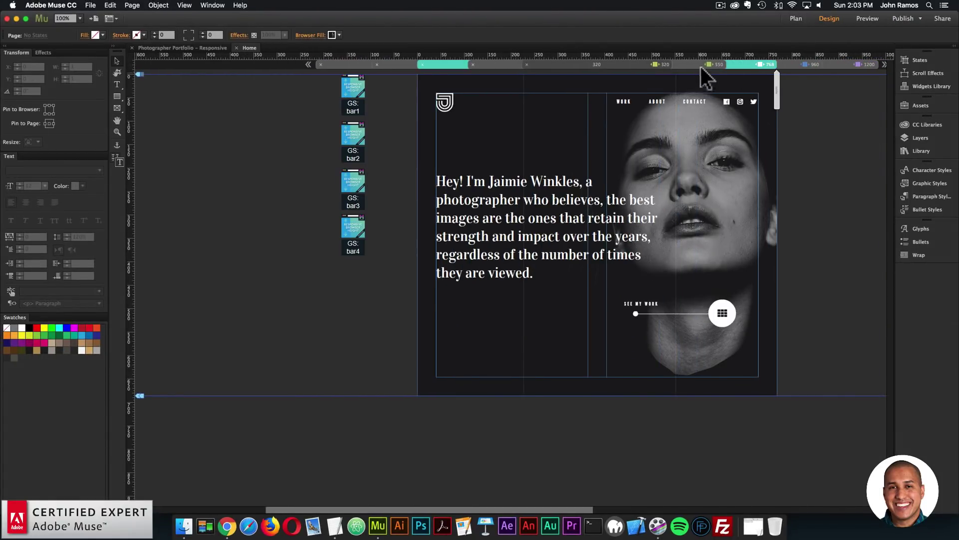
click(710, 64)
click(652, 63)
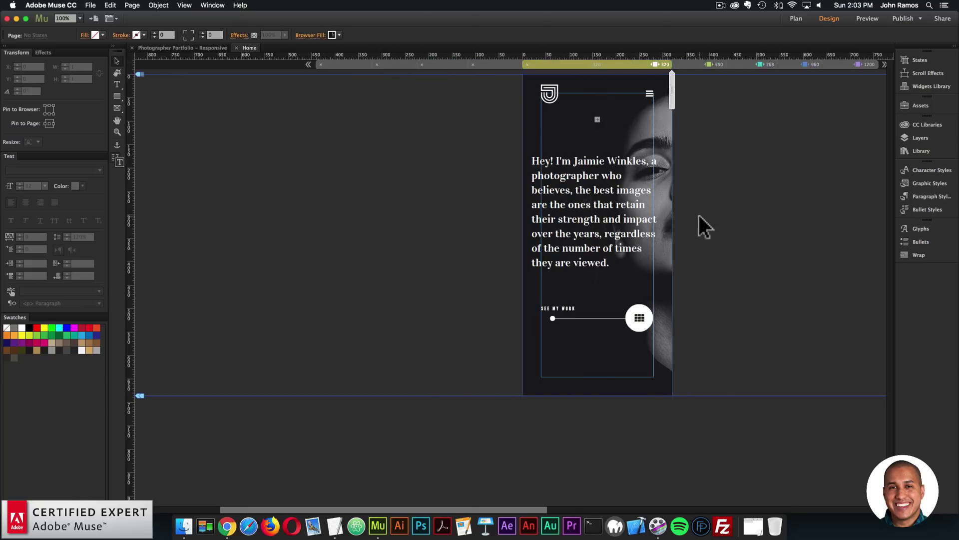
click(796, 18)
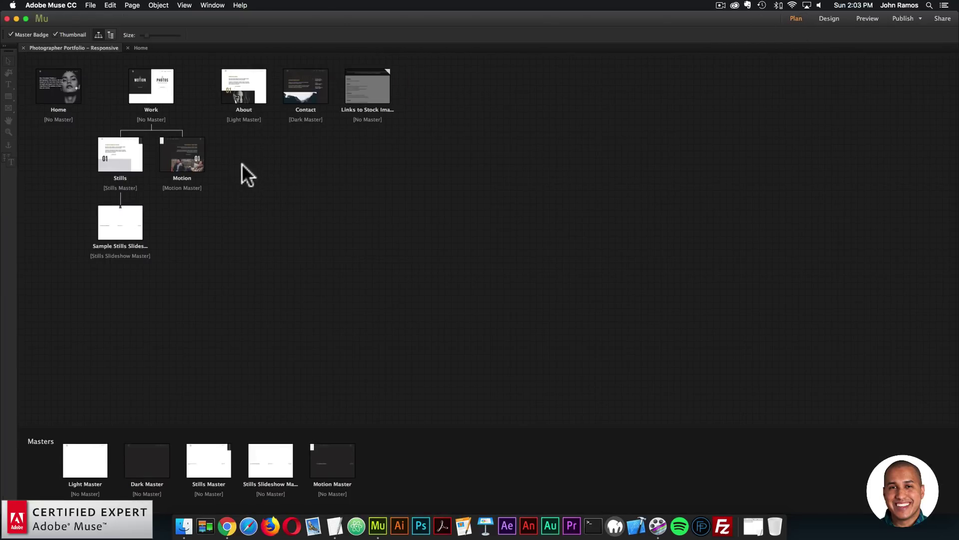
Step: Open the Work page, view its 550, 768, 960 and 1200 layouts, then return to the site map
double_click(155, 90)
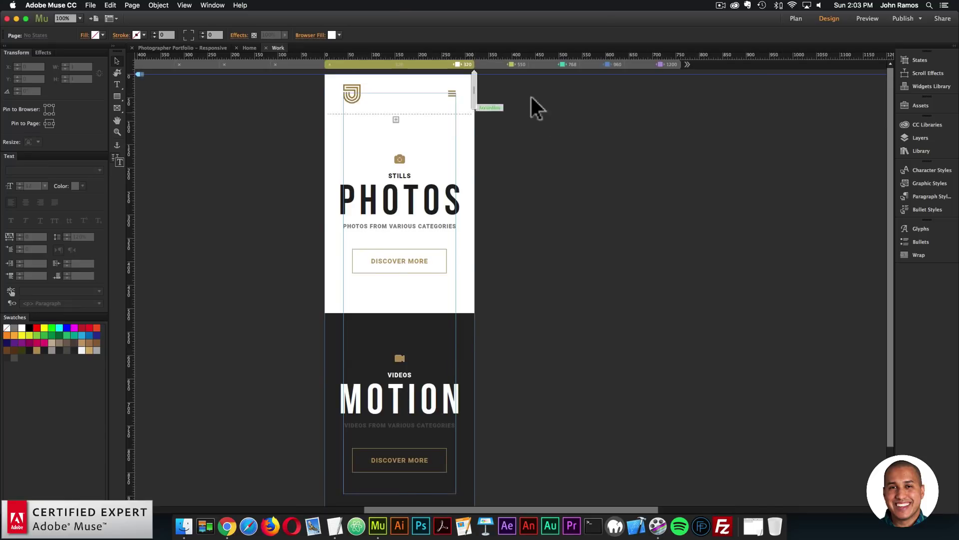
click(511, 64)
click(557, 62)
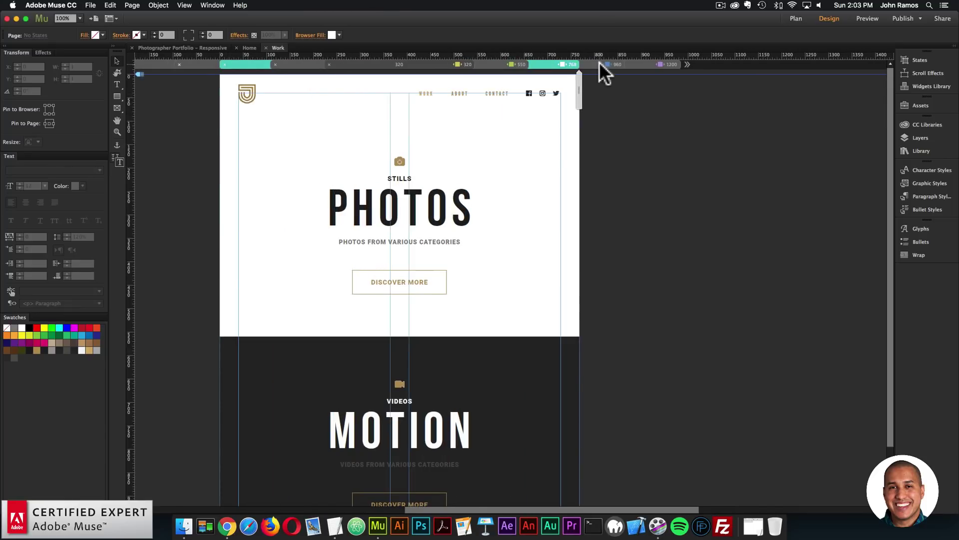
click(600, 63)
click(672, 64)
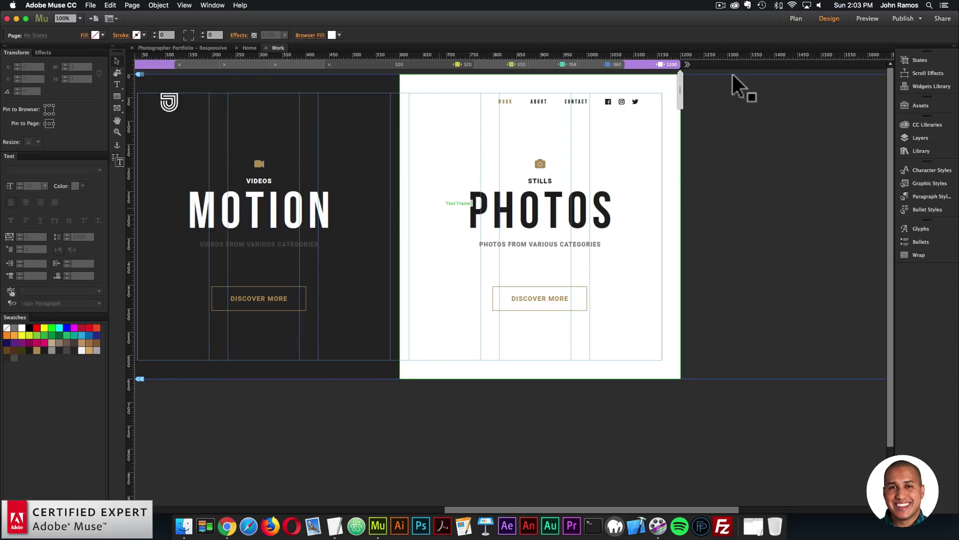
click(552, 210)
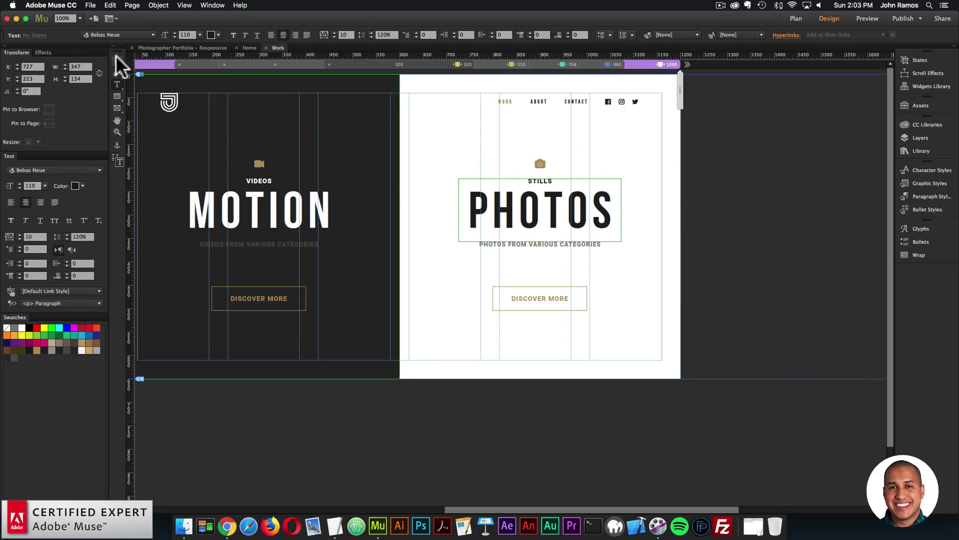
click(694, 87)
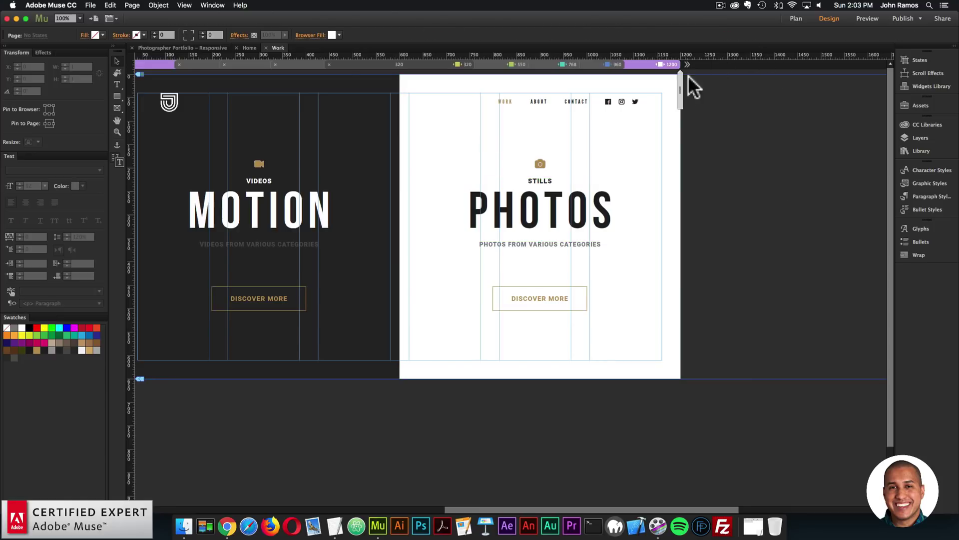
click(791, 20)
Step: Open the About page and scroll through its content
double_click(258, 95)
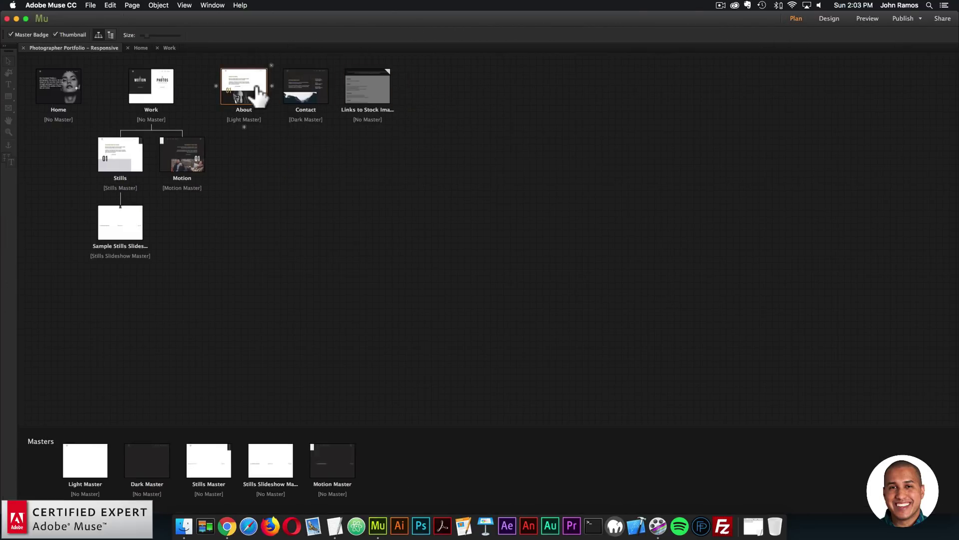
scroll(671, 209, down, 1)
scroll(672, 208, down, 15)
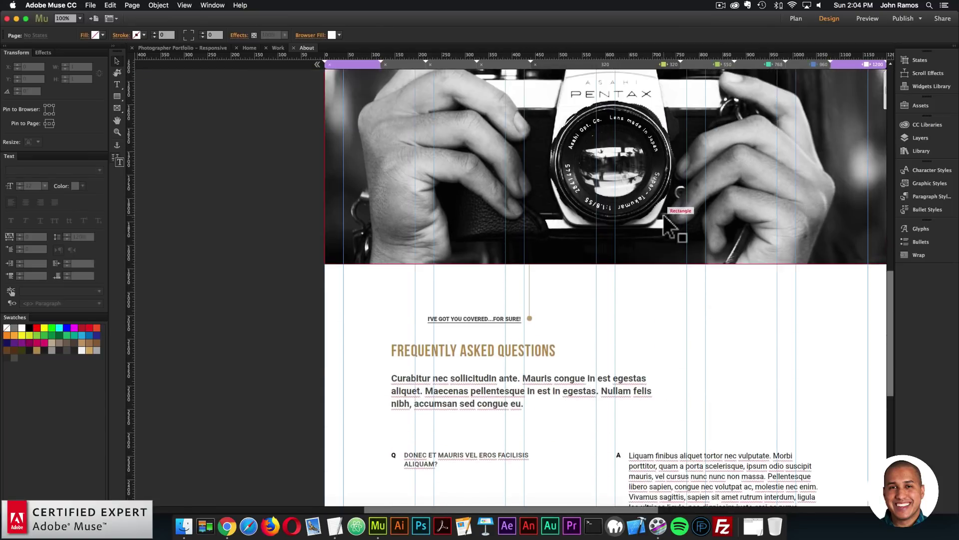
scroll(667, 220, down, 8)
scroll(676, 250, up, 6)
scroll(684, 241, up, 15)
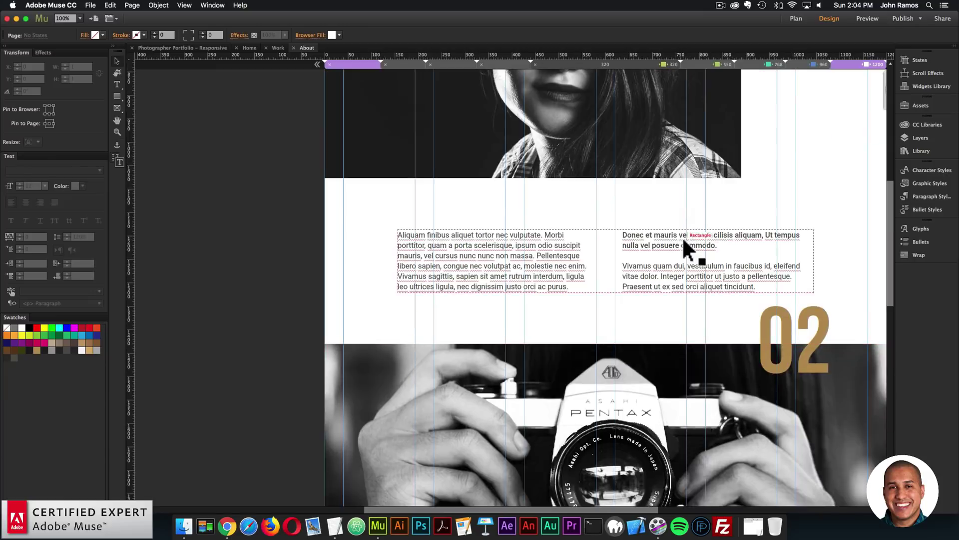
click(795, 18)
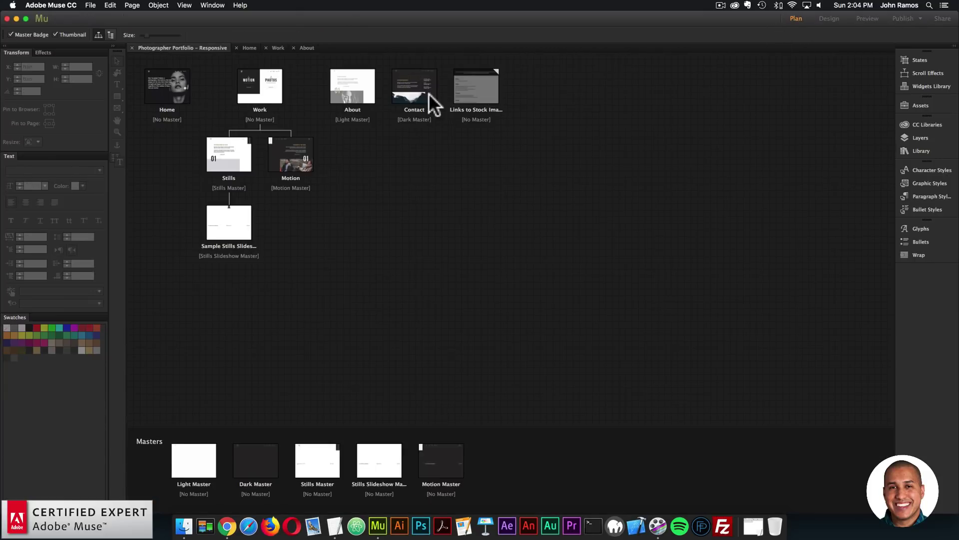
Step: Open the Contact page, scroll down to its footer, and return to the site map
double_click(306, 84)
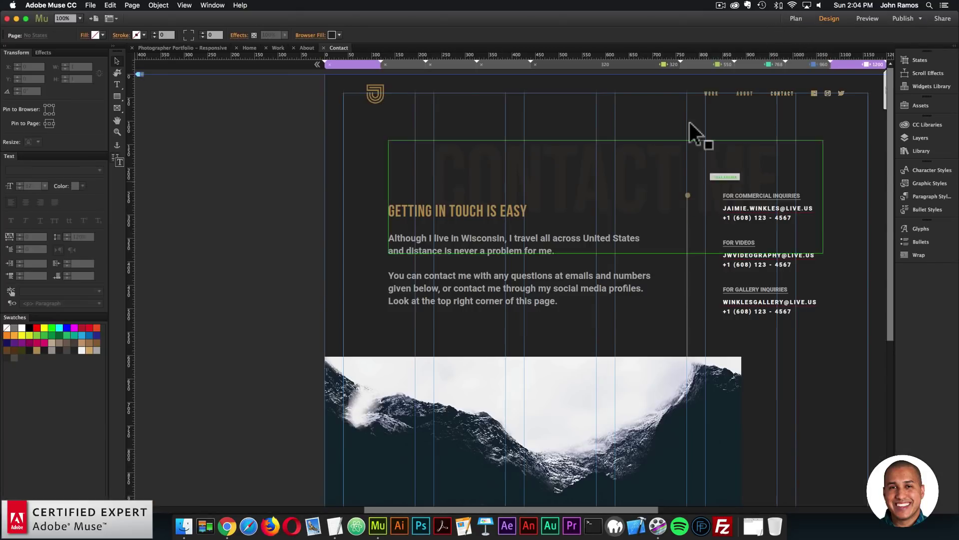
scroll(780, 159, down, 6)
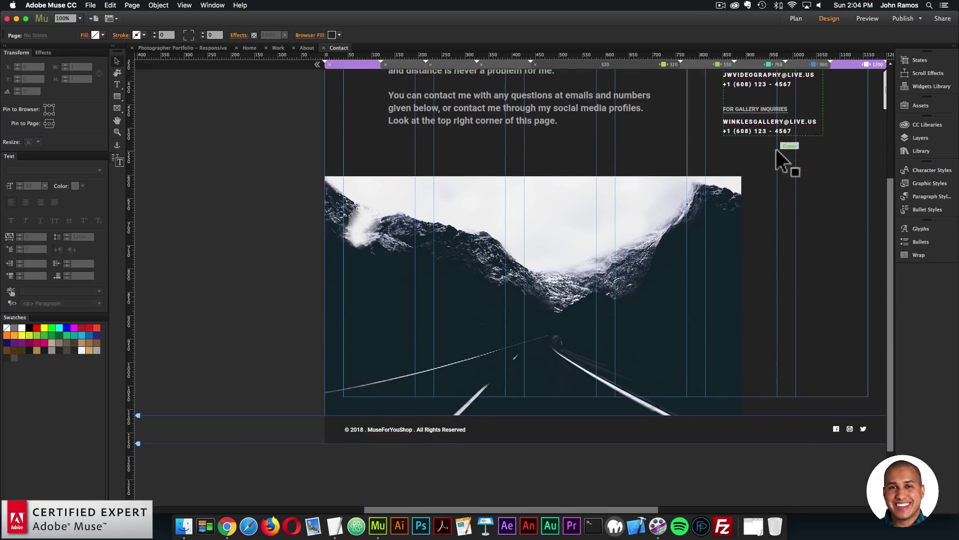
scroll(779, 158, up, 6)
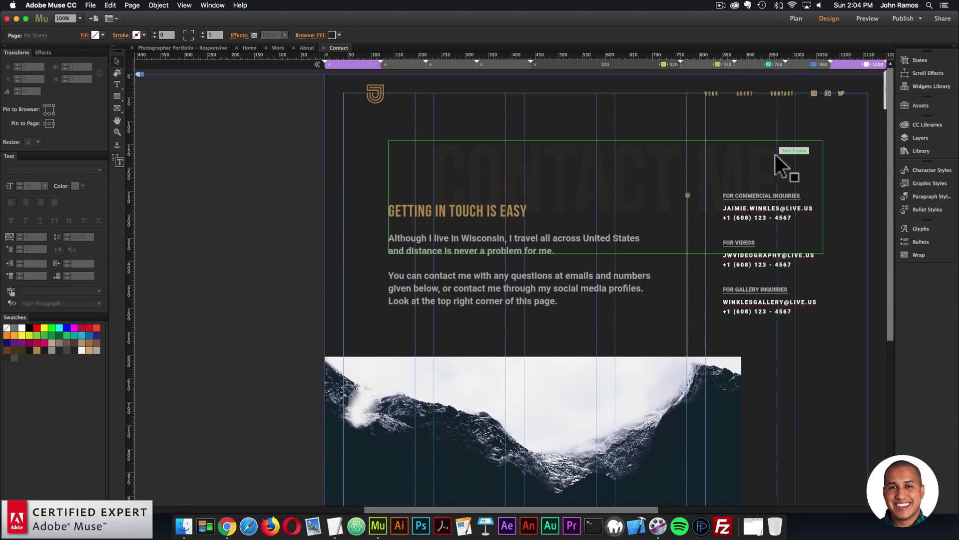
click(795, 18)
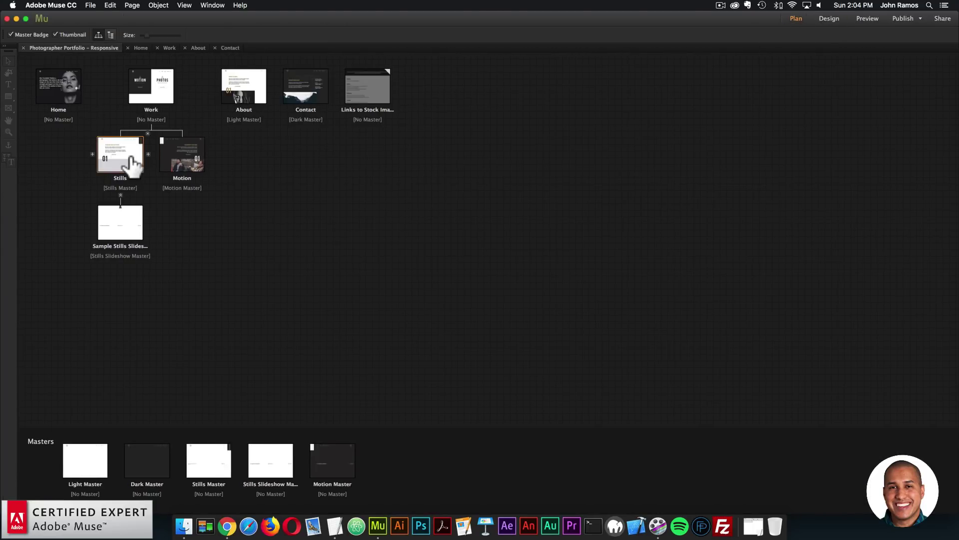
Step: On the Stills page, set project 01's hover box image to the alexander-dummer studio photo
double_click(120, 155)
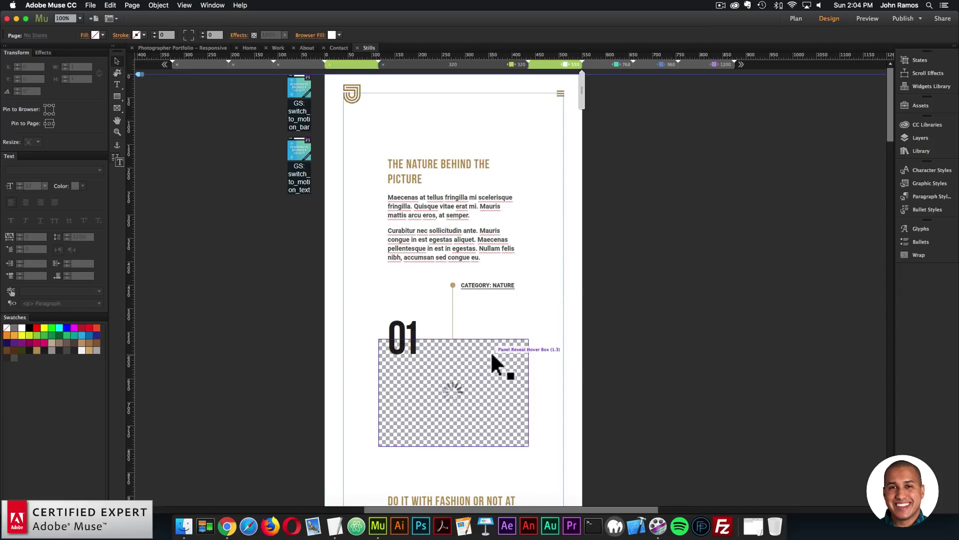
scroll(490, 351, down, 3)
click(503, 283)
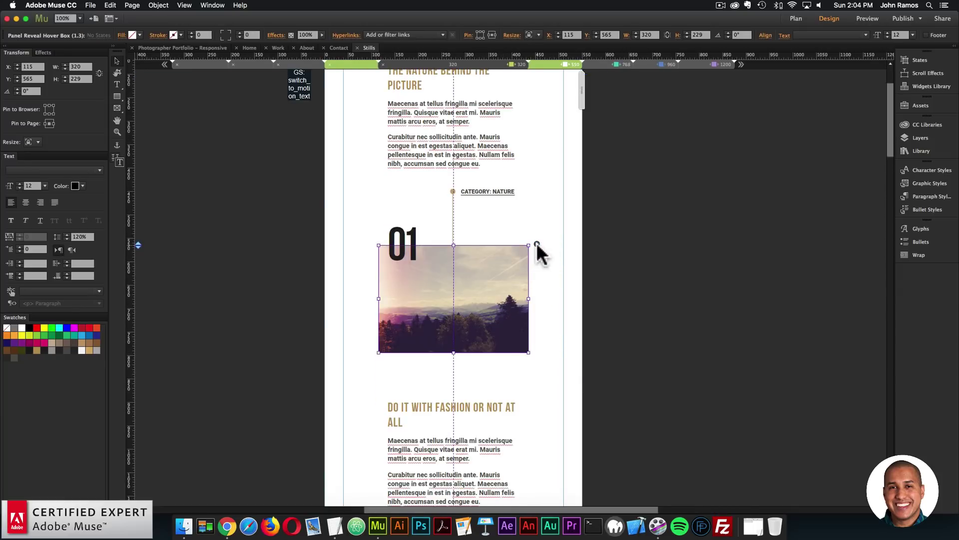
click(536, 244)
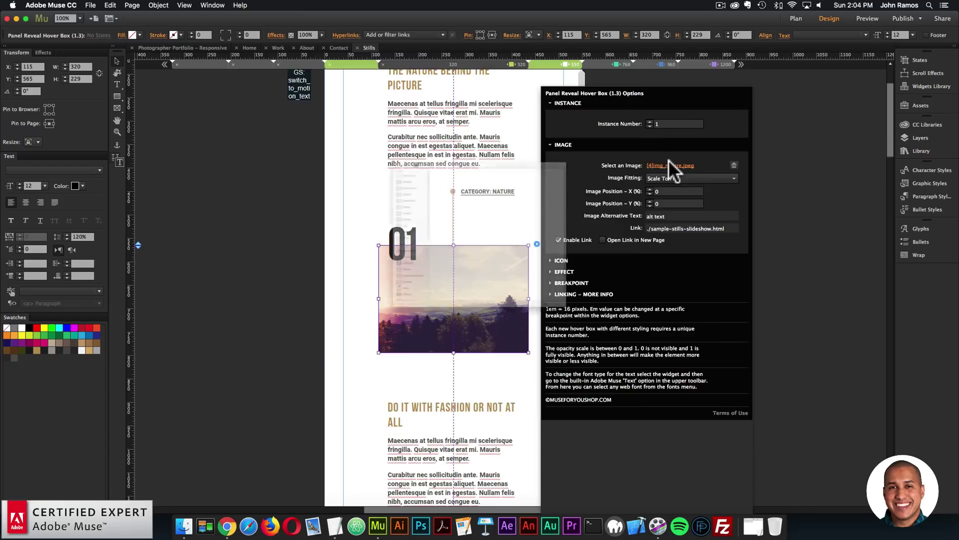
click(670, 166)
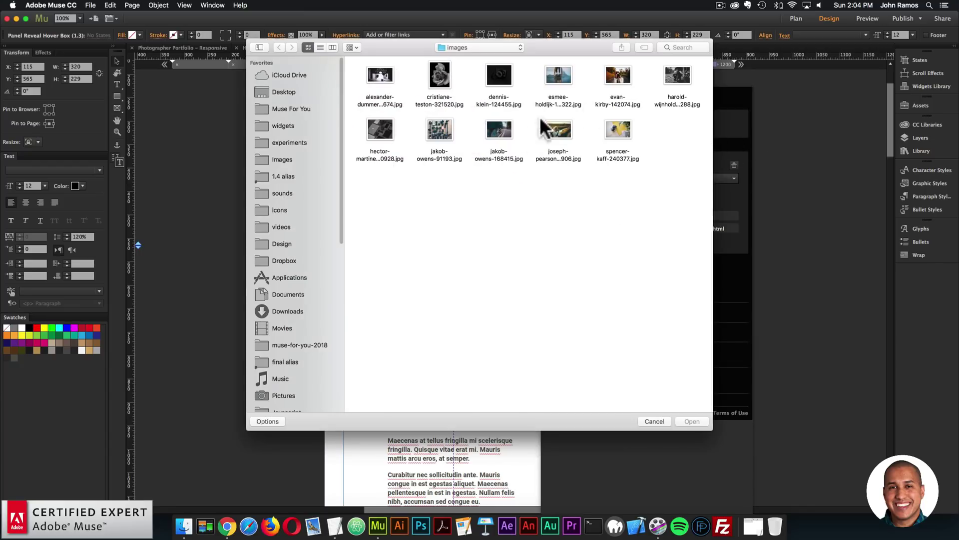
double_click(383, 74)
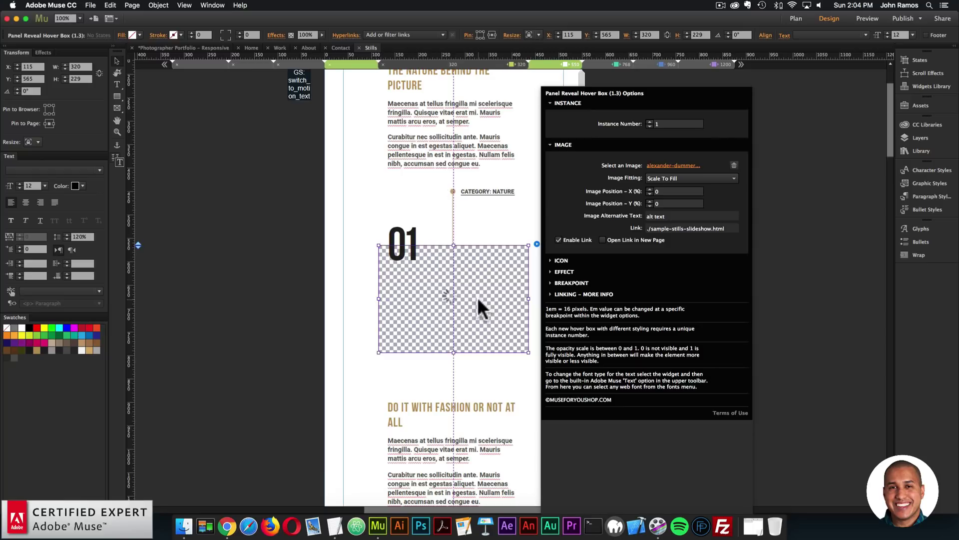
click(343, 269)
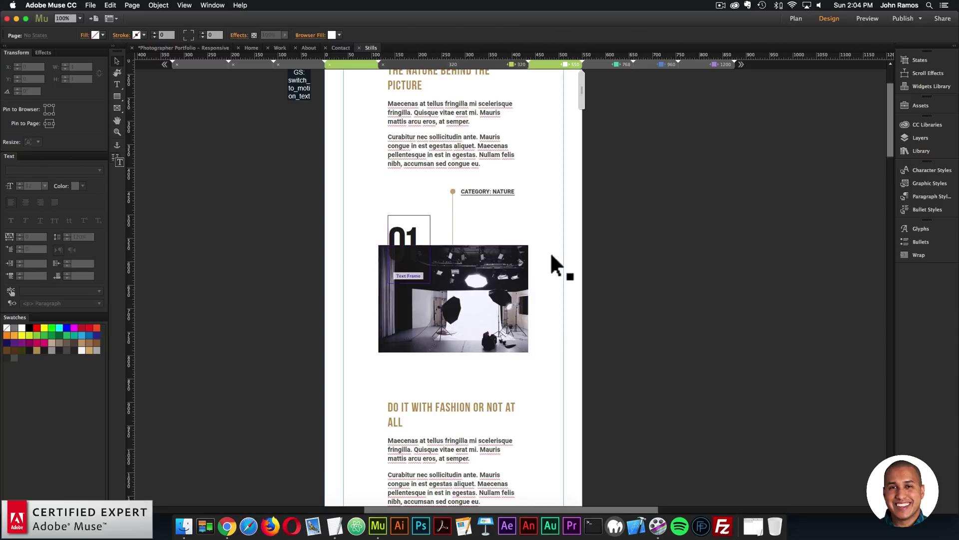
Step: Review project 02's hover box options and image fitting choices, leaving them unchanged
scroll(516, 274, down, 10)
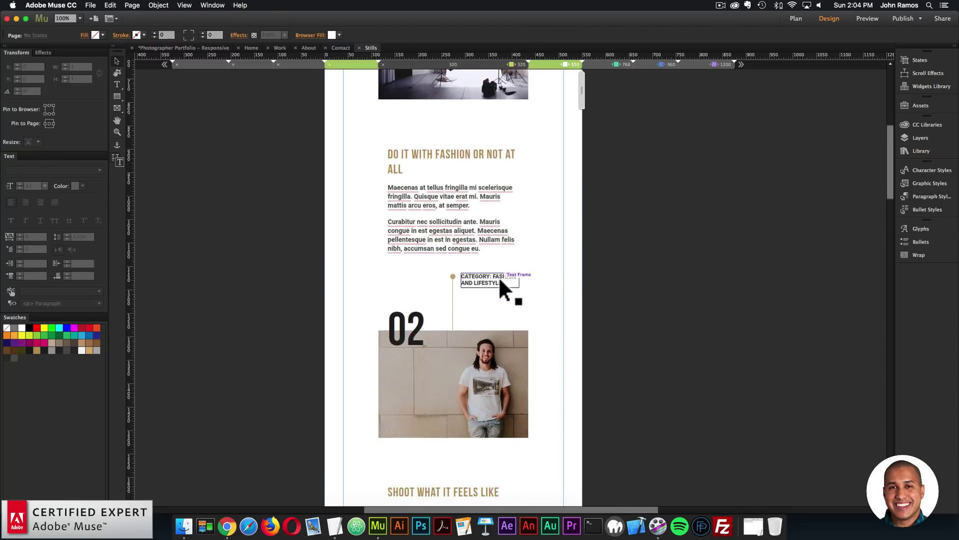
click(493, 287)
click(537, 248)
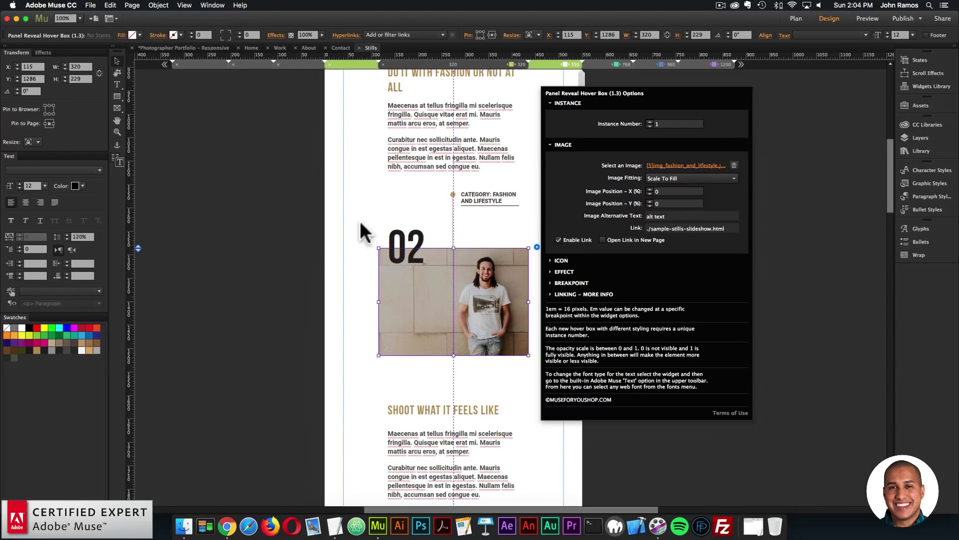
click(372, 231)
click(537, 247)
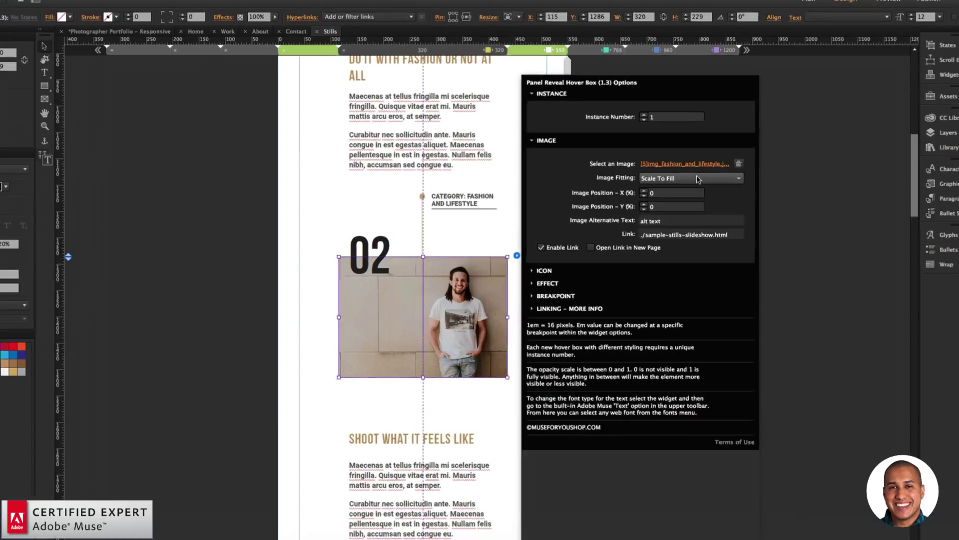
click(691, 178)
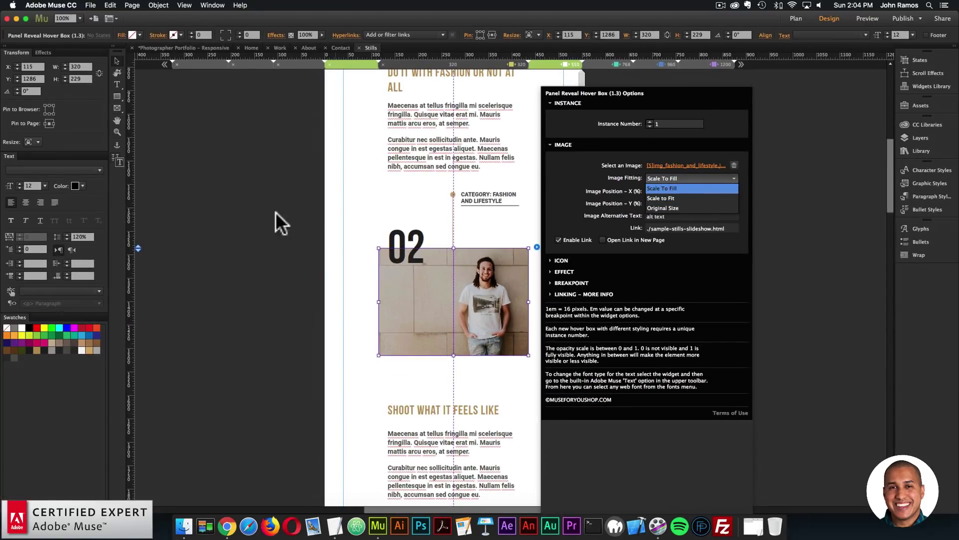
click(235, 204)
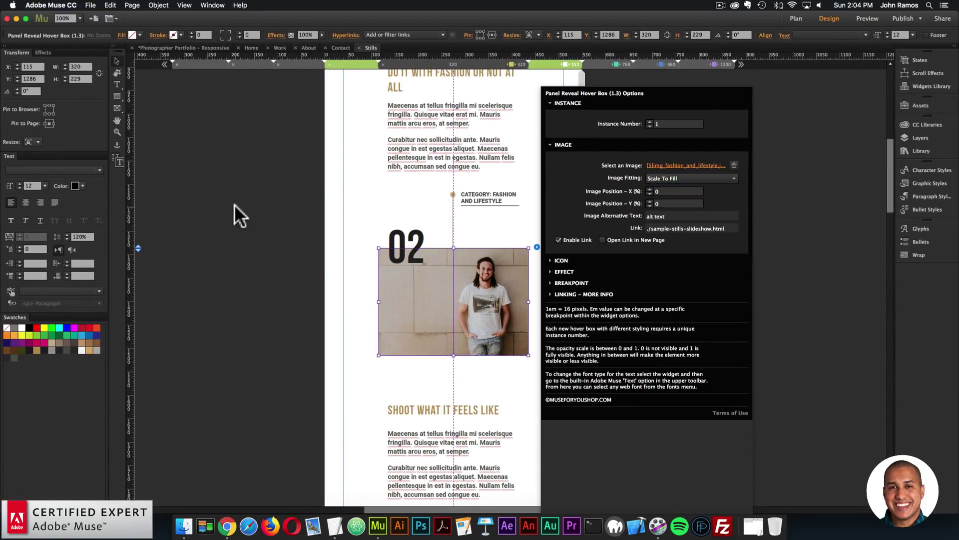
click(279, 198)
scroll(281, 197, down, 5)
scroll(281, 197, down, 20)
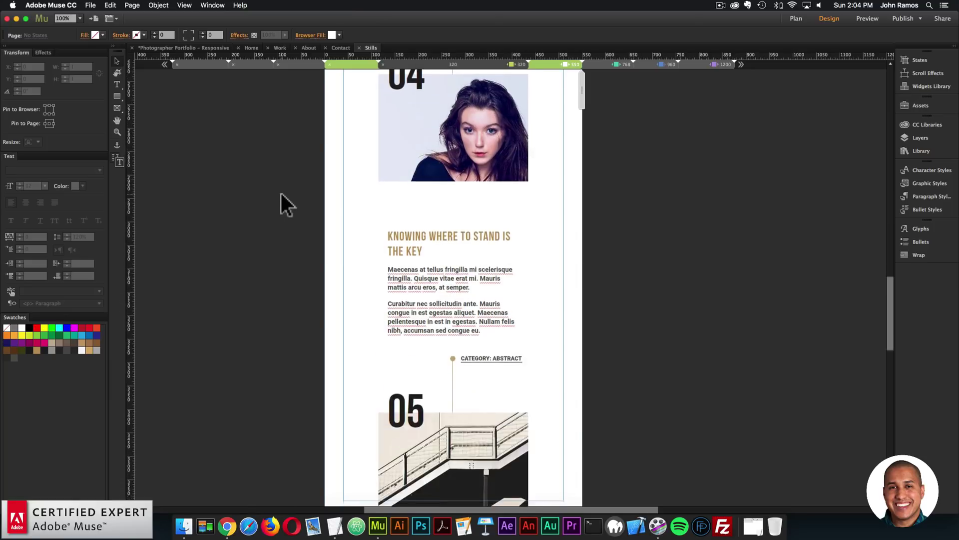
scroll(281, 192, up, 20)
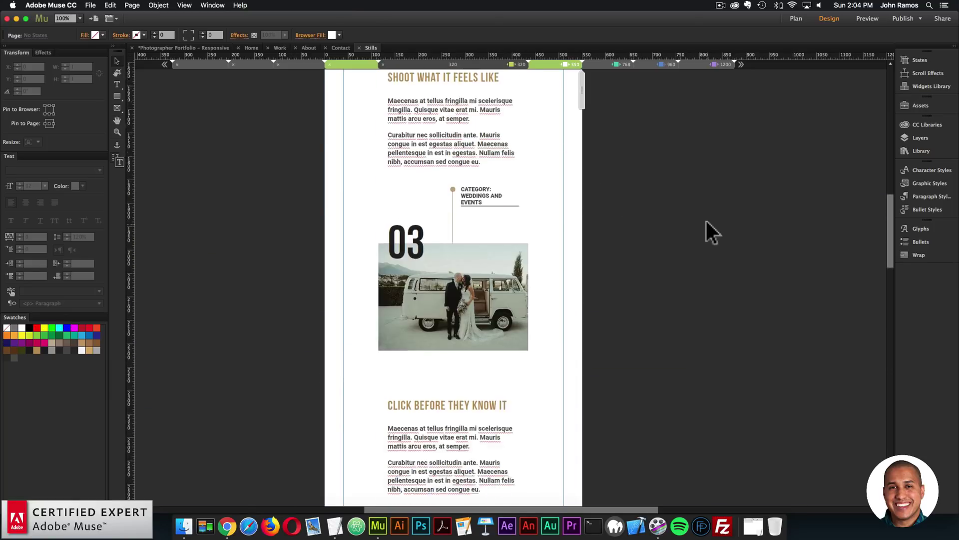
scroll(694, 176, up, 3)
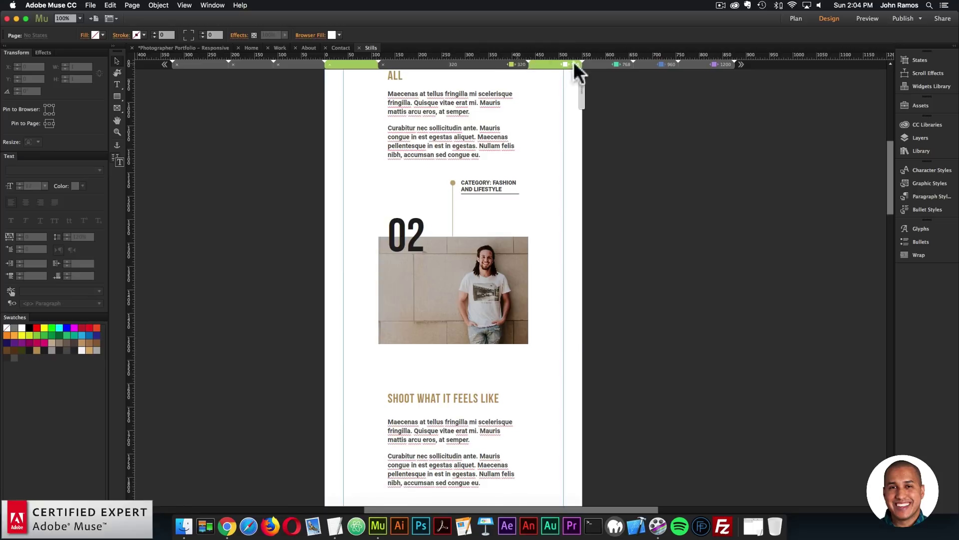
Step: View the updated Stills page at the 768, 960 and 1200 breakpoints
click(601, 64)
click(650, 64)
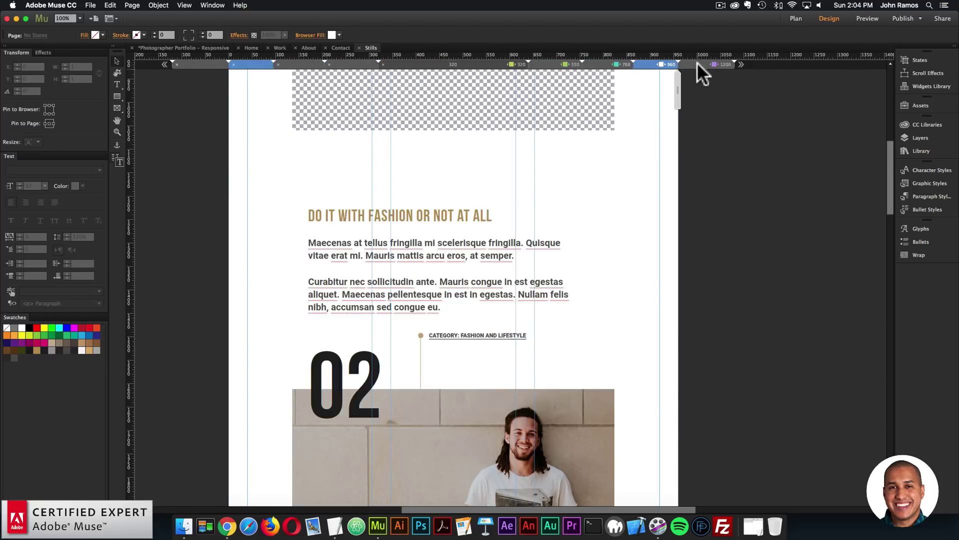
click(697, 64)
scroll(773, 169, up, 8)
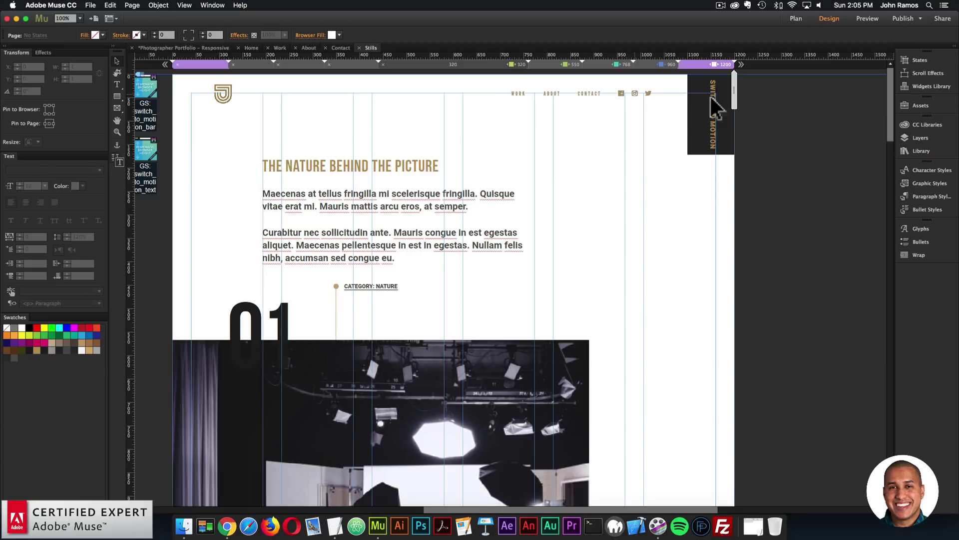
scroll(350, 145, down, 1)
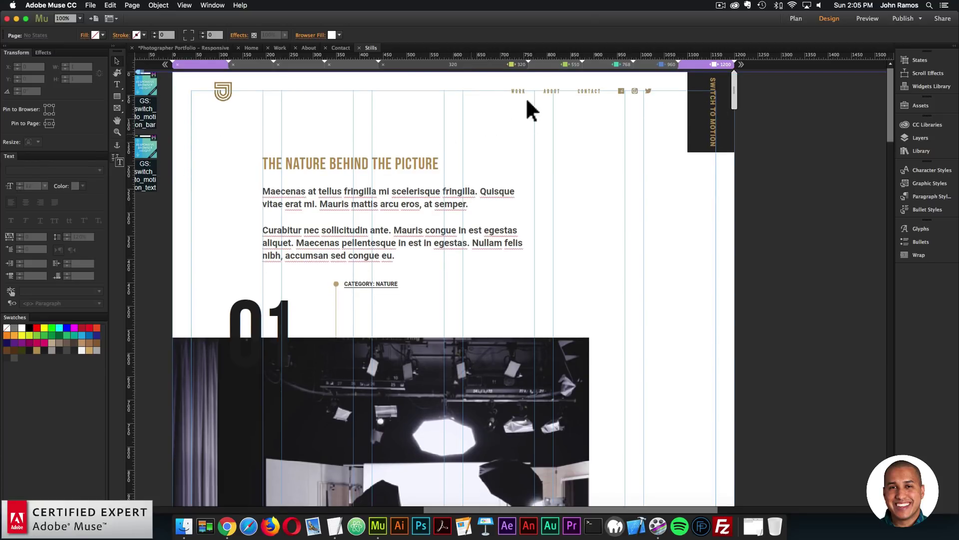
Step: Revisit the Stills page from the site map, then open the Motion page
click(802, 16)
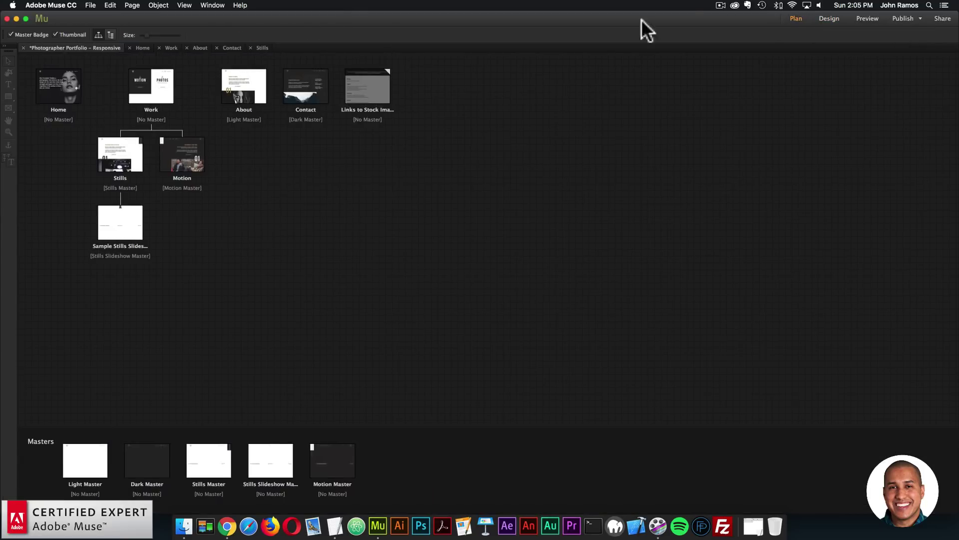
double_click(123, 160)
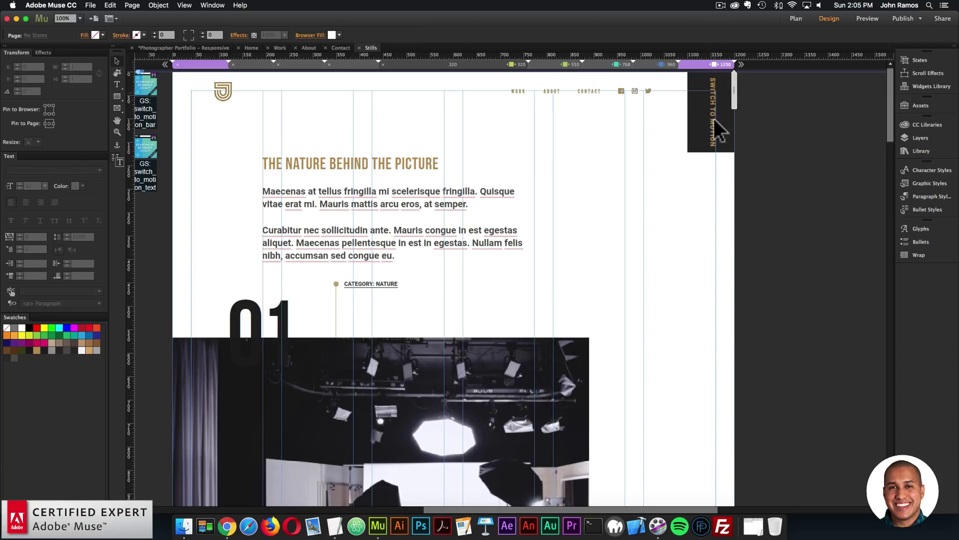
click(797, 16)
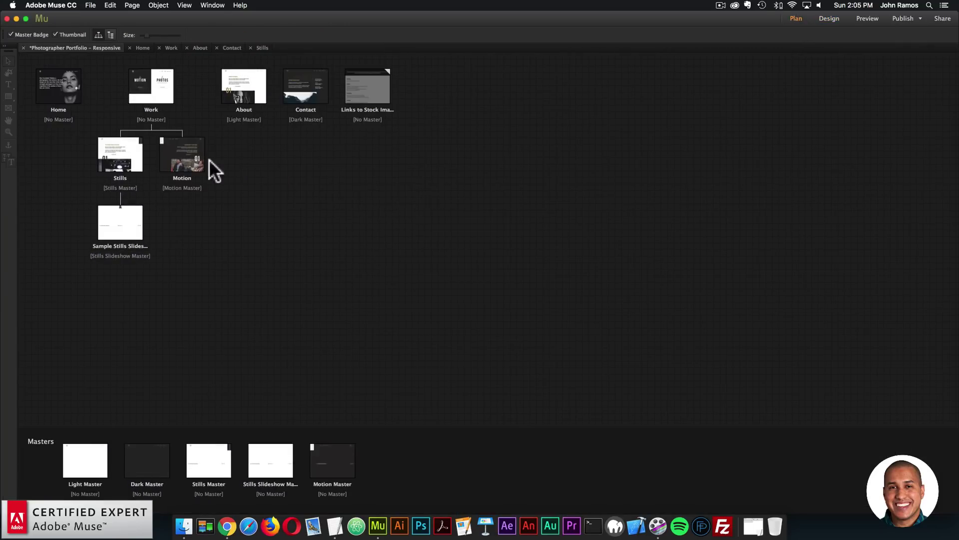
double_click(183, 158)
Step: On the Motion page, select the lightbox widgets, then open the 01 photo hover box's options
scroll(640, 350, down, 1)
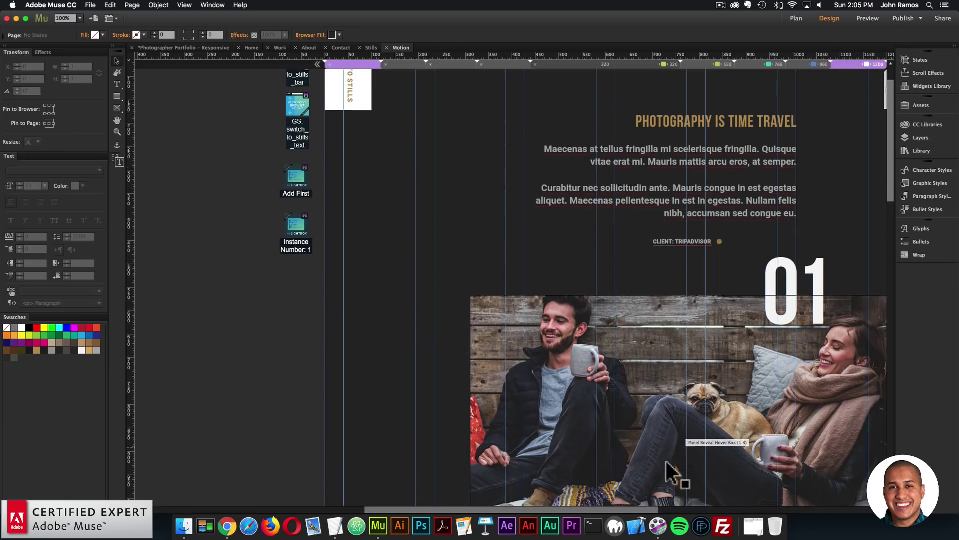
scroll(670, 470, right, 5)
scroll(744, 395, up, 2)
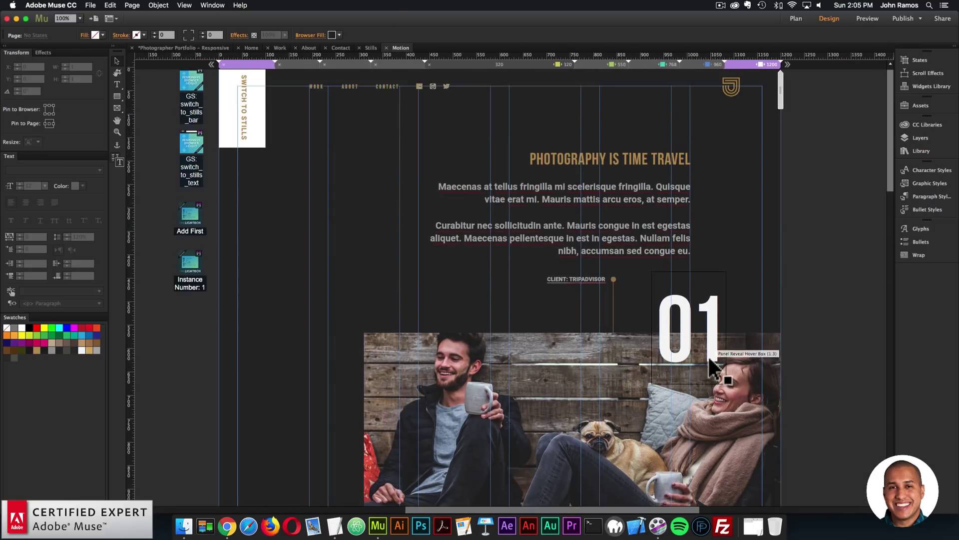
scroll(520, 204, up, 1)
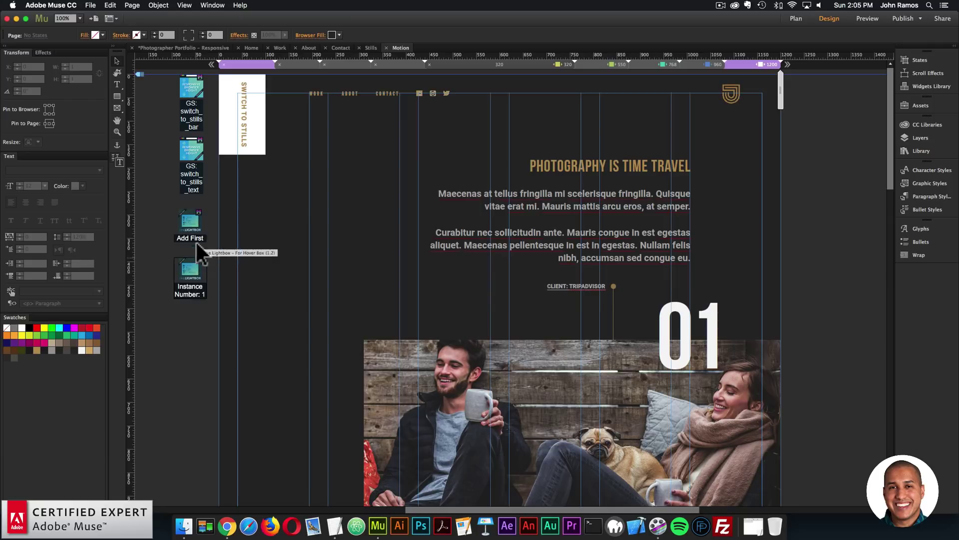
click(193, 225)
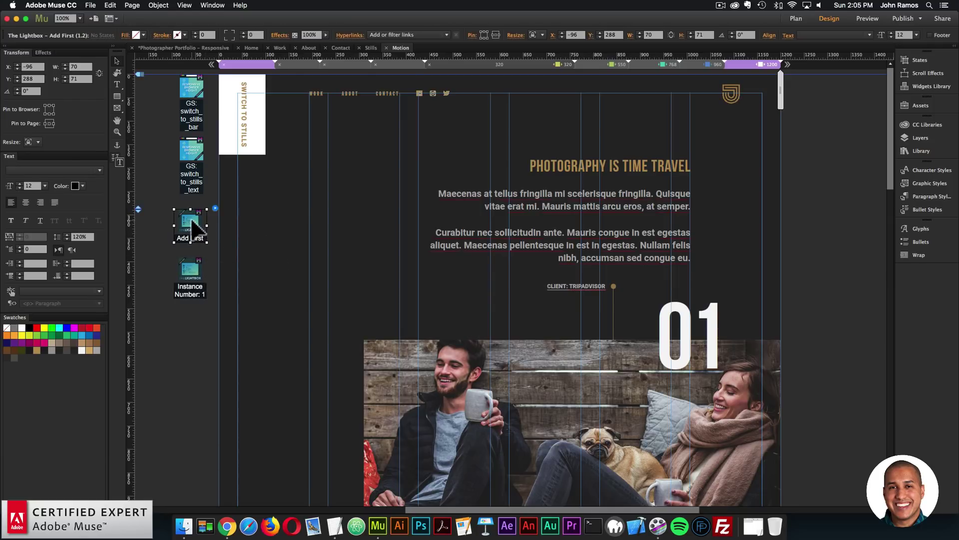
click(202, 287)
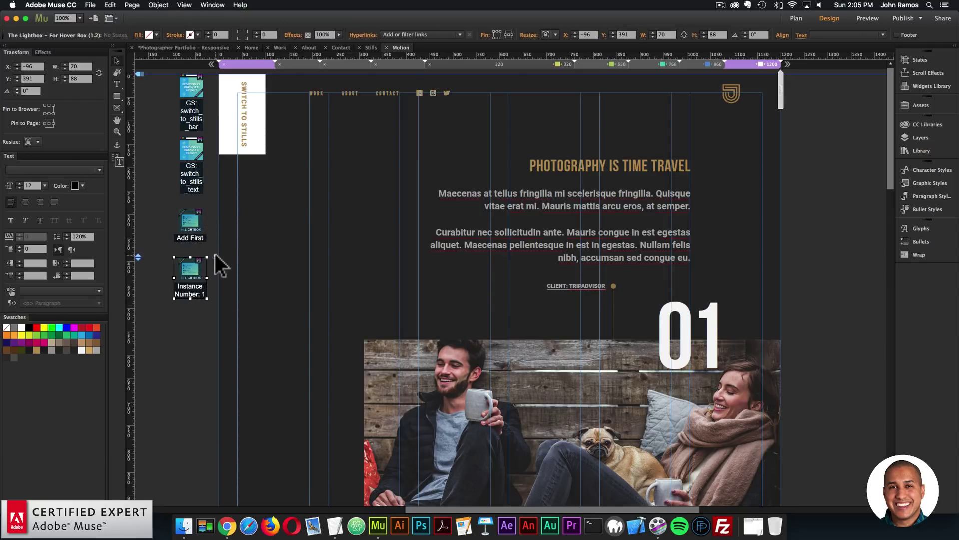
scroll(210, 250, down, 2)
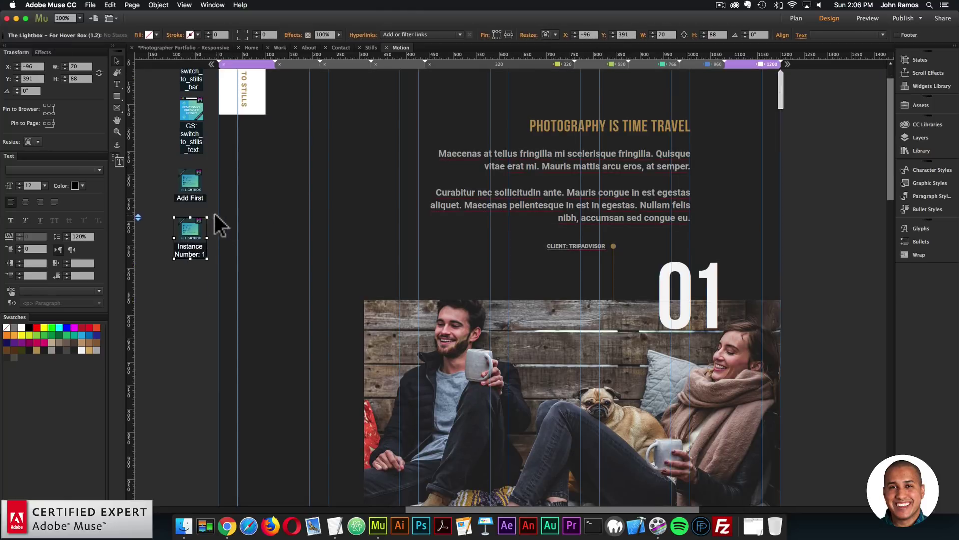
click(214, 216)
click(581, 355)
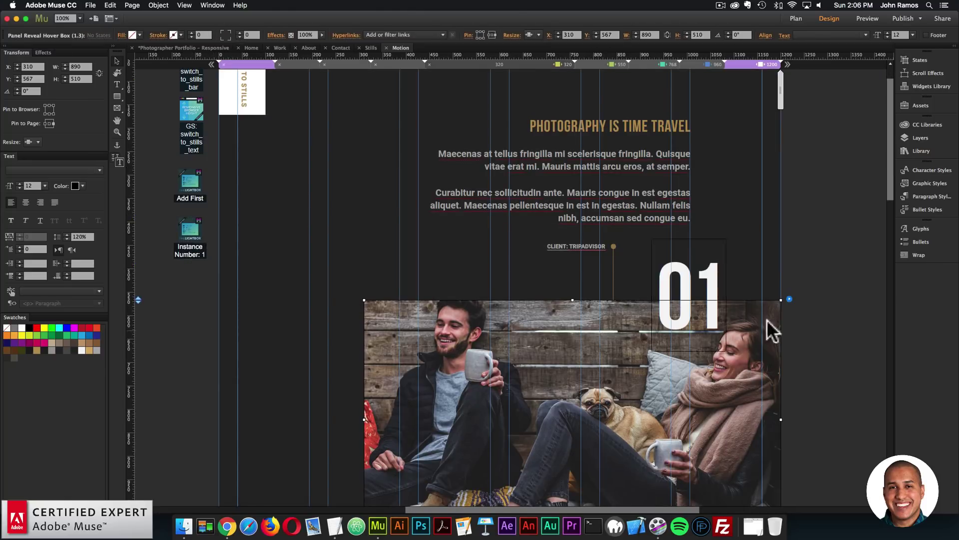
click(788, 298)
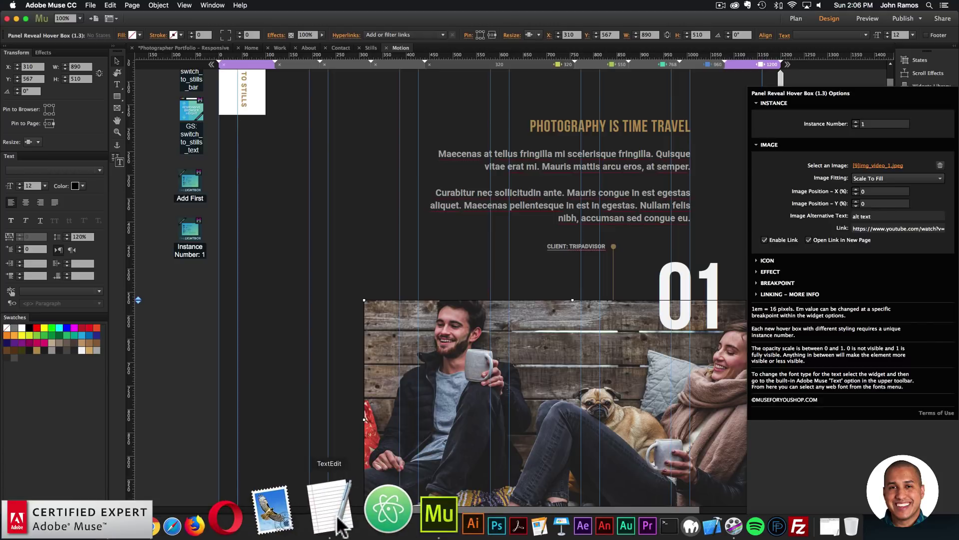
Step: Paste the first YouTube link from the notes into the 02 photo hover box's Link field
click(332, 517)
triple_click(350, 50)
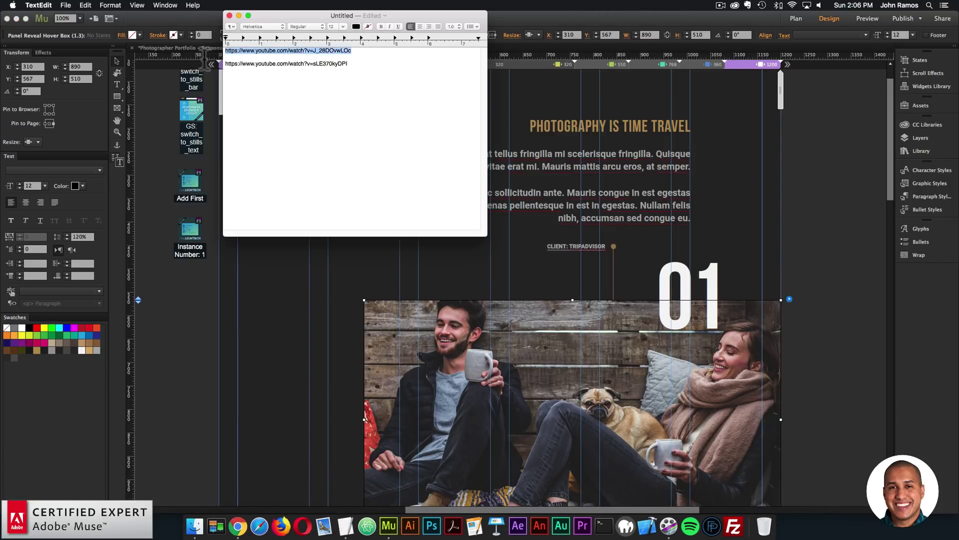
click(178, 303)
scroll(201, 291, down, 5)
scroll(201, 292, down, 7)
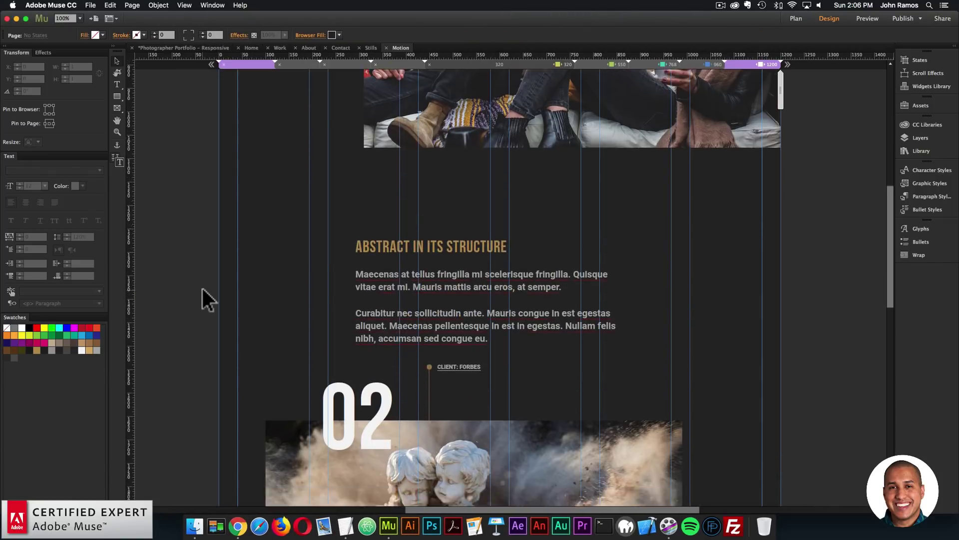
click(624, 338)
click(690, 290)
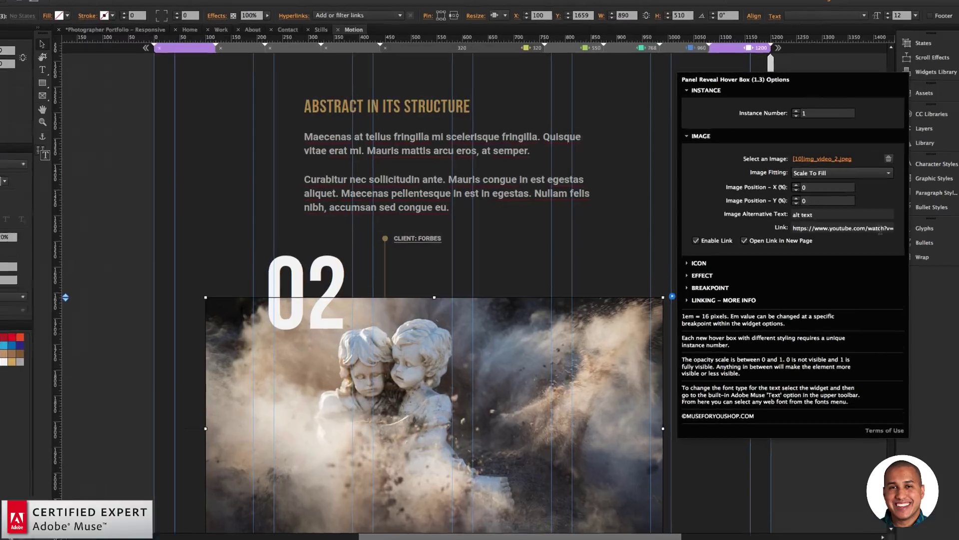
click(872, 227)
key(super+a)
text(https://www.youtube.com/watch?v=J_28DQvwLOc)
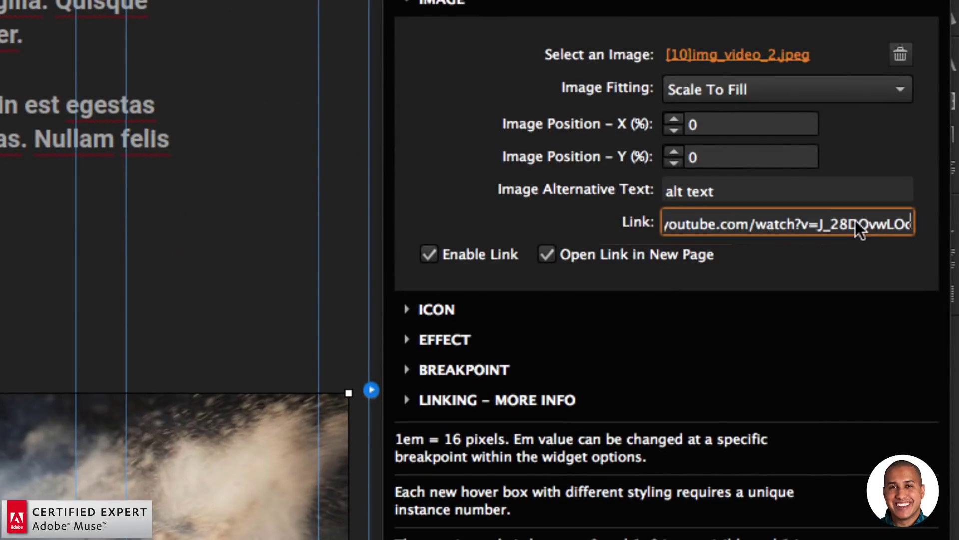
key(Return)
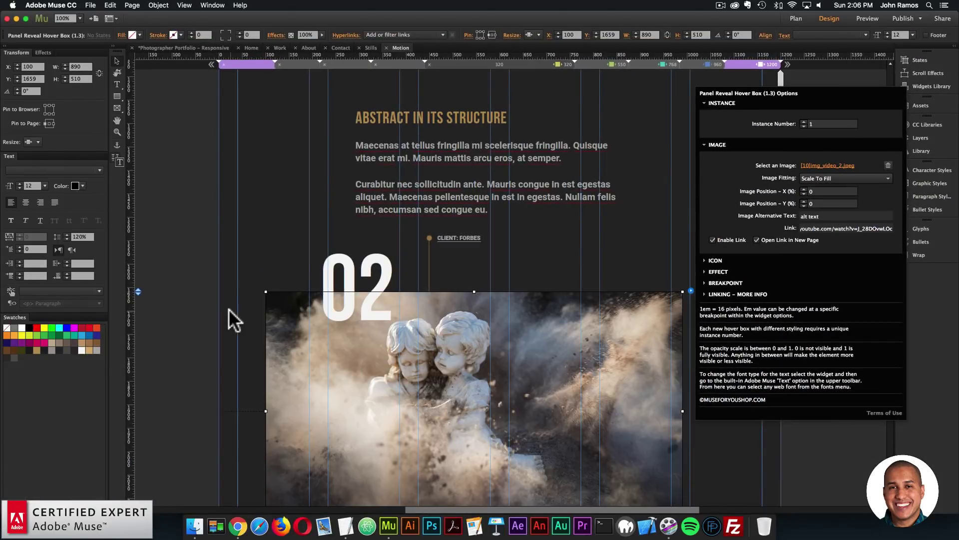
Step: Paste the second YouTube link into the 03 hover box's Link field and preview the Motion page in the browser
scroll(224, 310, down, 10)
click(765, 340)
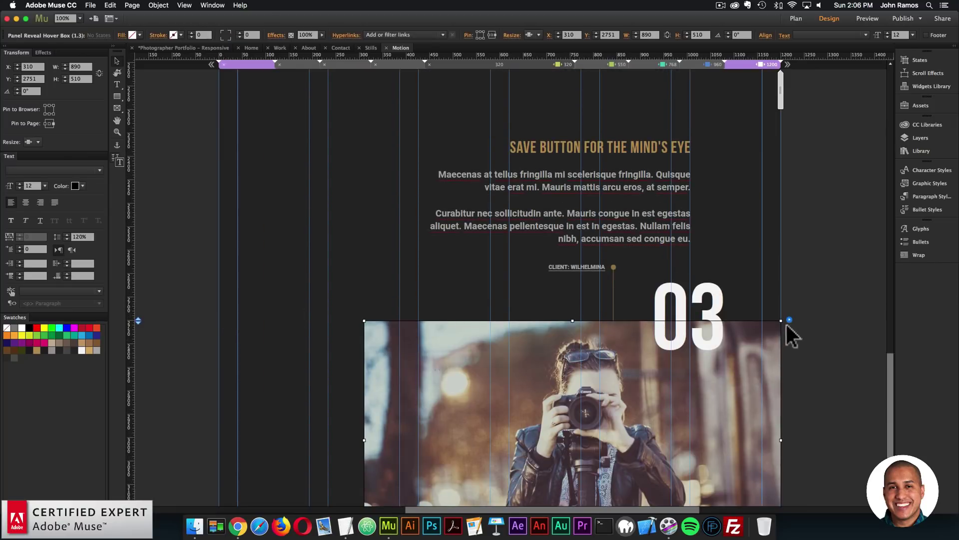
click(790, 319)
click(664, 358)
click(345, 525)
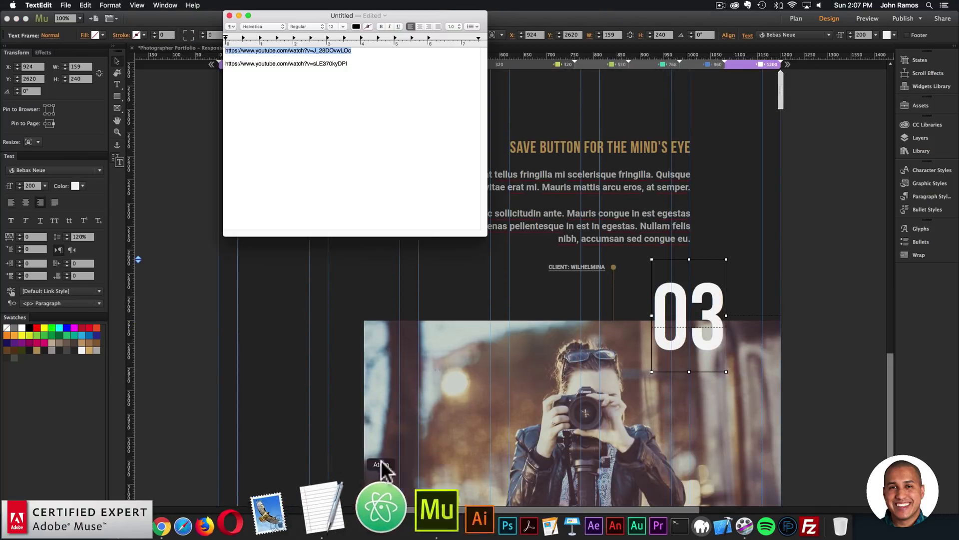
drag(350, 64, 246, 64)
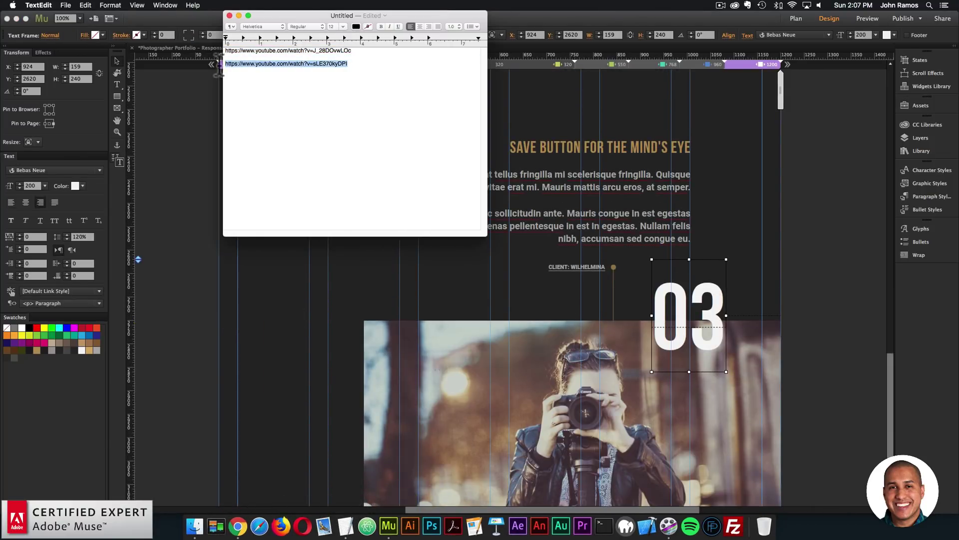
click(176, 235)
click(634, 367)
click(788, 320)
click(916, 227)
key(super+a)
text(https://www.youtube.com/watch?v=s5370kyDPI)
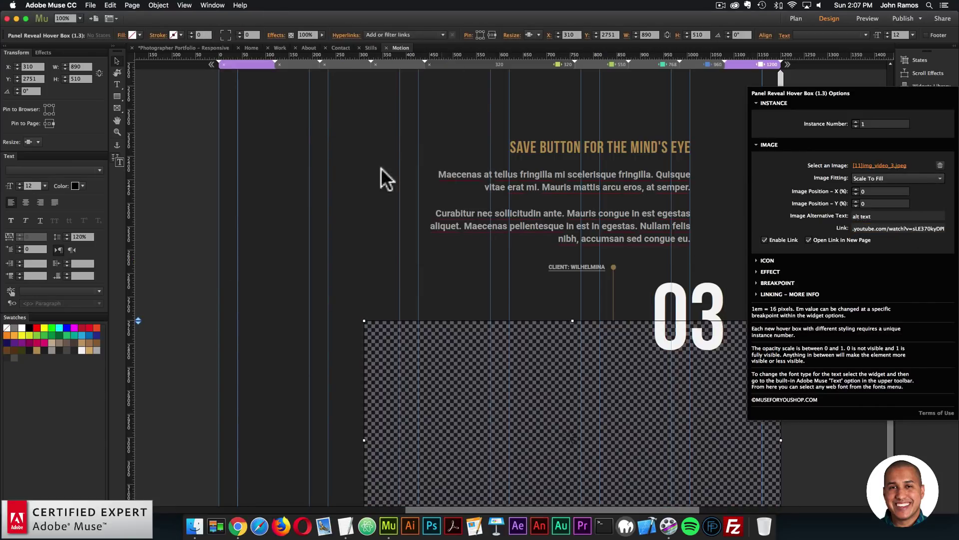
click(90, 5)
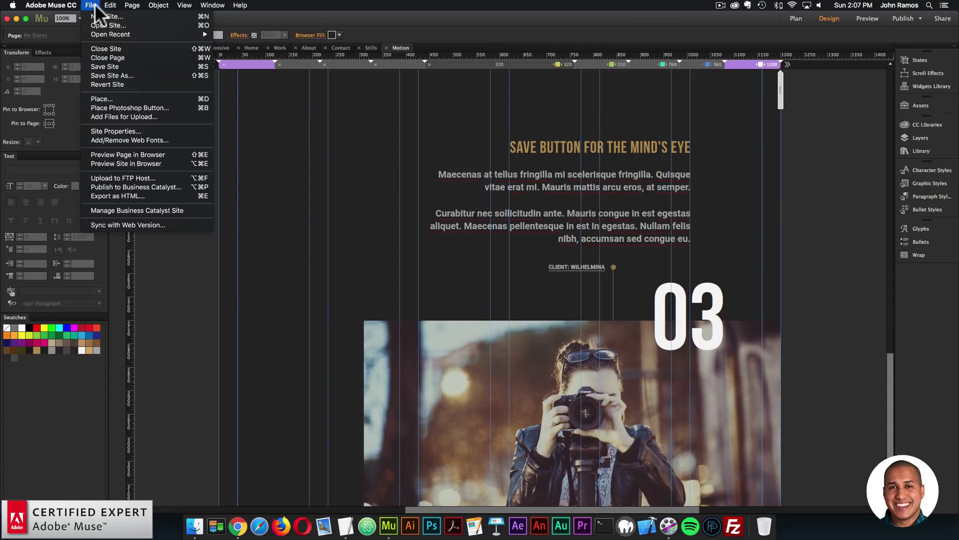
click(116, 151)
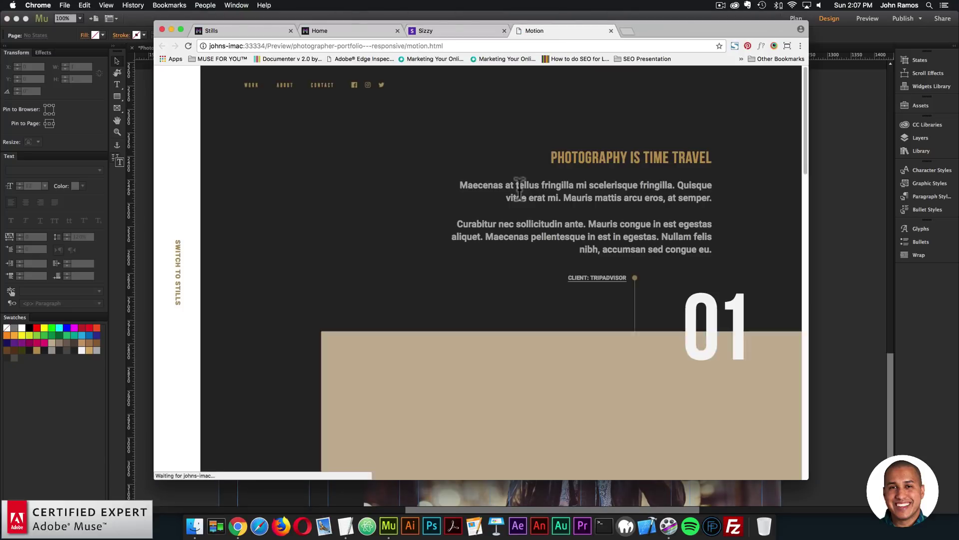
scroll(524, 214, down, 5)
click(524, 208)
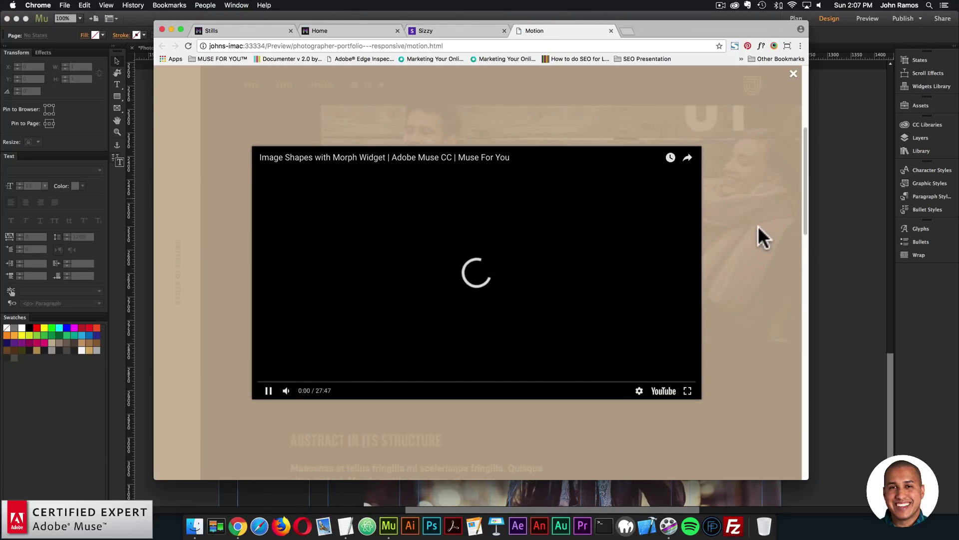
key(XF86AudioRaiseVolume)
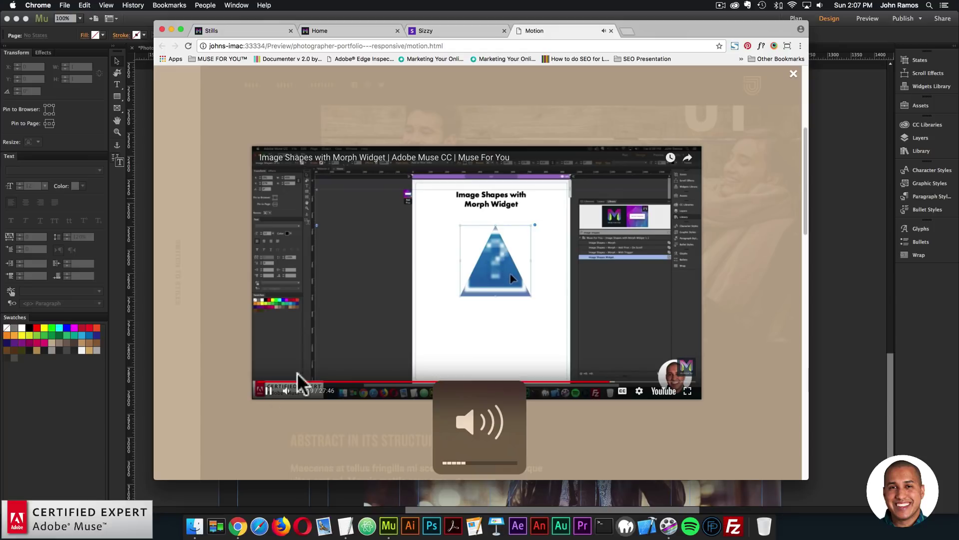
click(269, 390)
click(721, 300)
scroll(713, 286, down, 5)
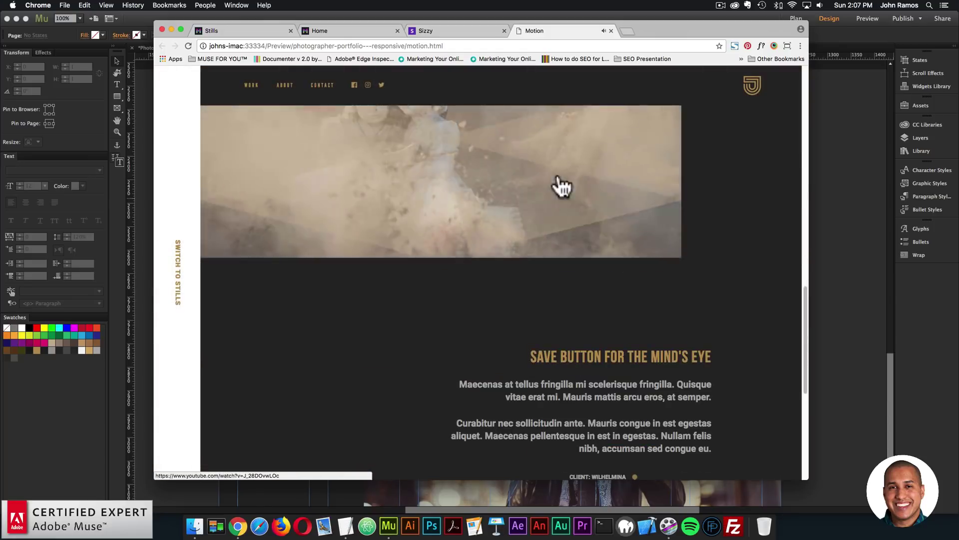
click(553, 185)
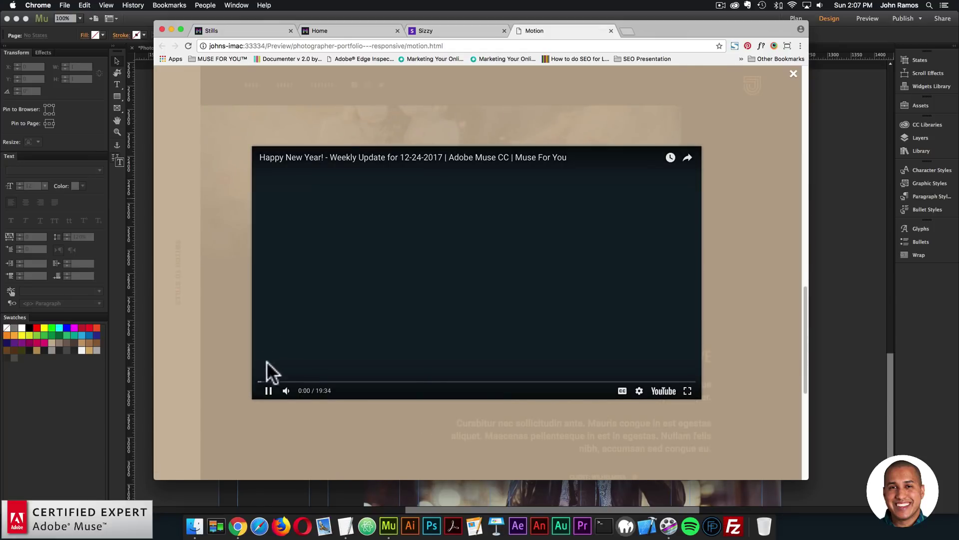
click(300, 382)
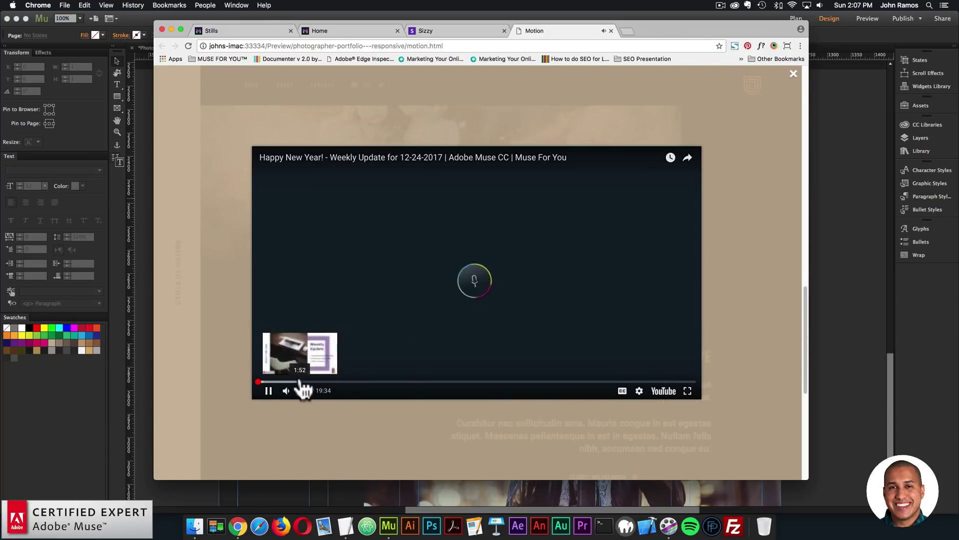
click(268, 391)
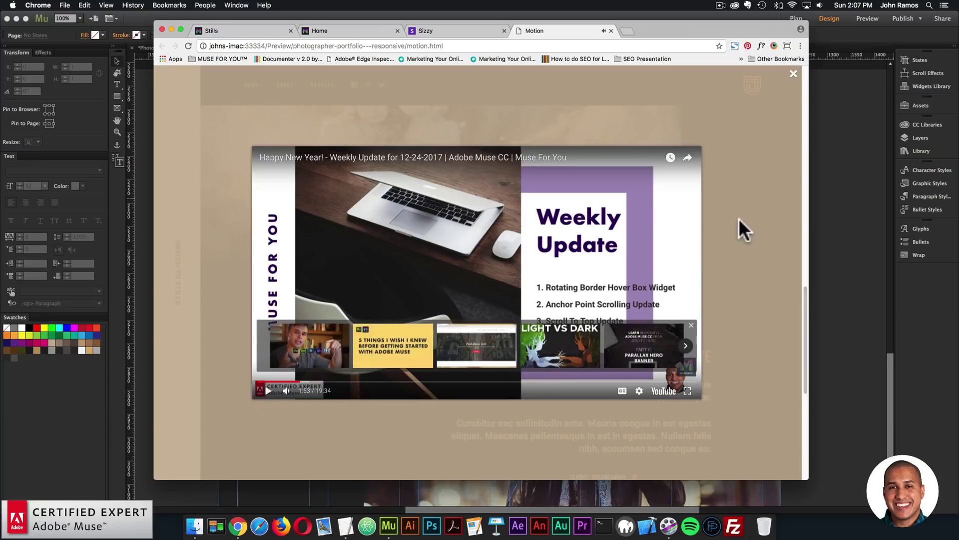
click(738, 222)
scroll(737, 220, down, 2)
click(511, 262)
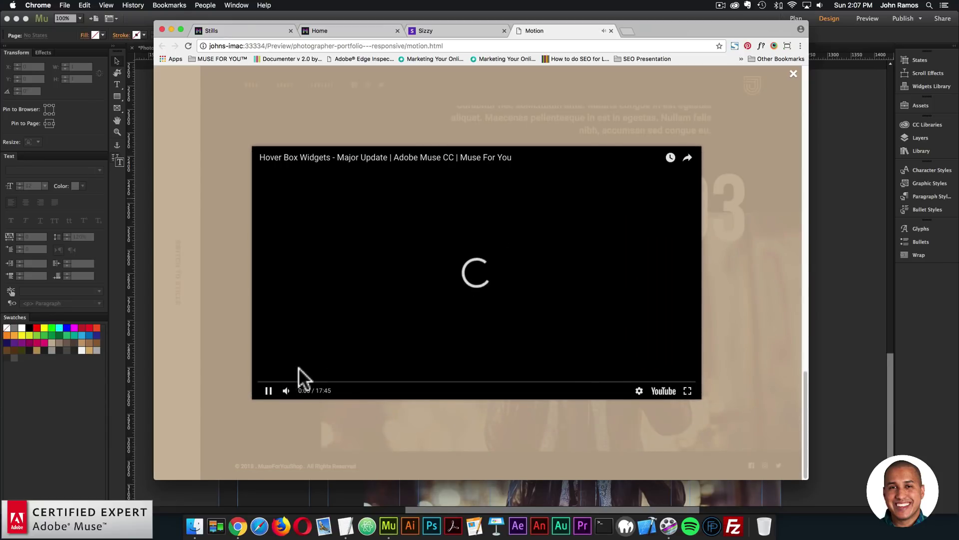
click(313, 383)
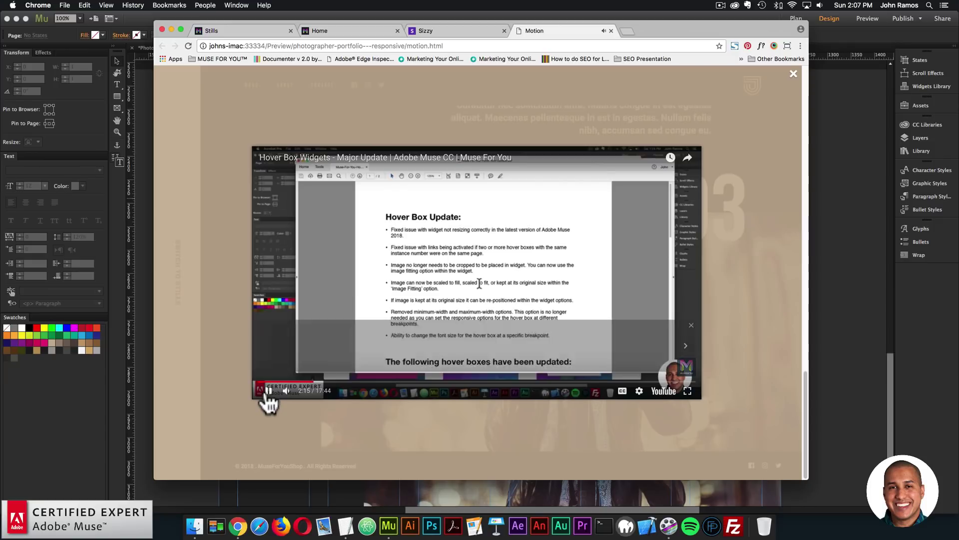
click(385, 428)
scroll(637, 373, up, 10)
scroll(494, 340, up, 8)
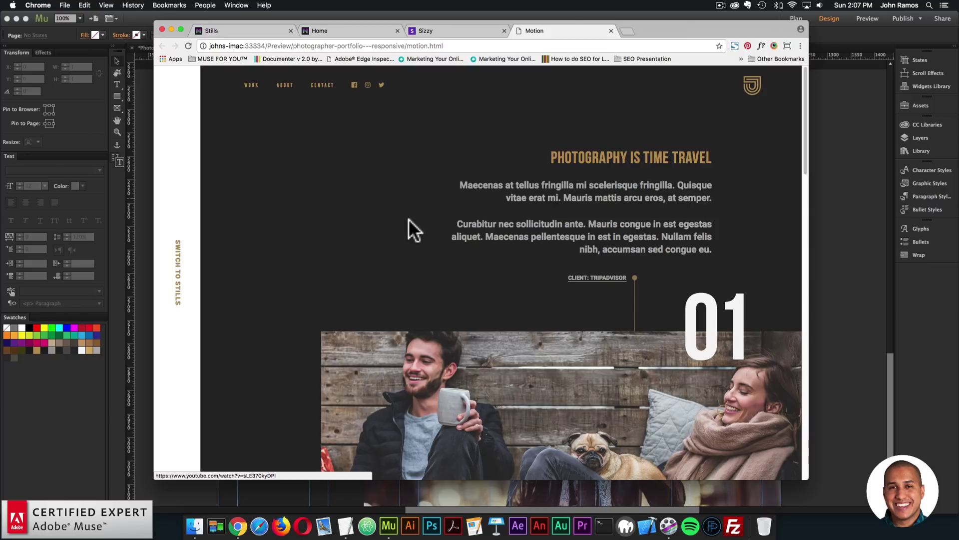
scroll(409, 218, down, 3)
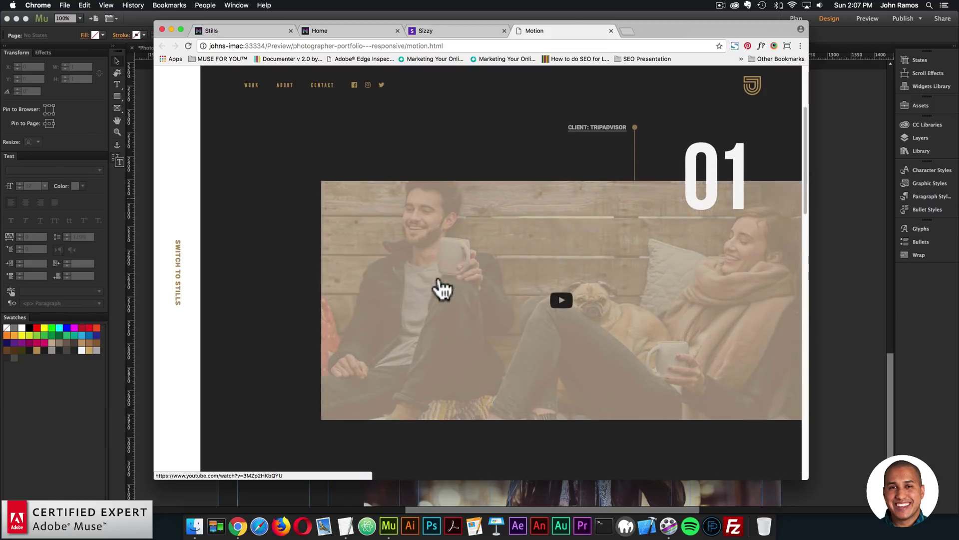
scroll(698, 289, down, 10)
scroll(565, 235, down, 3)
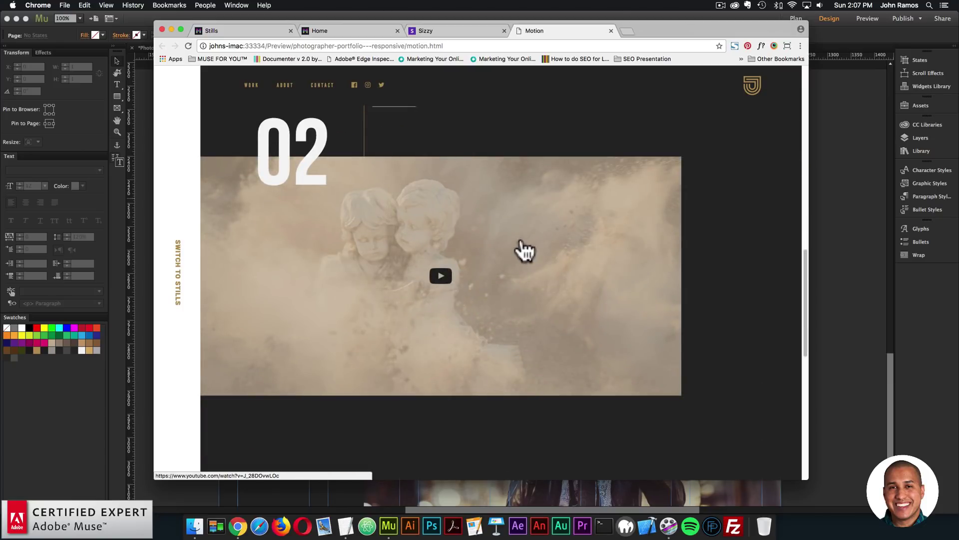
scroll(520, 251, down, 2)
scroll(493, 242, down, 6)
scroll(464, 235, down, 4)
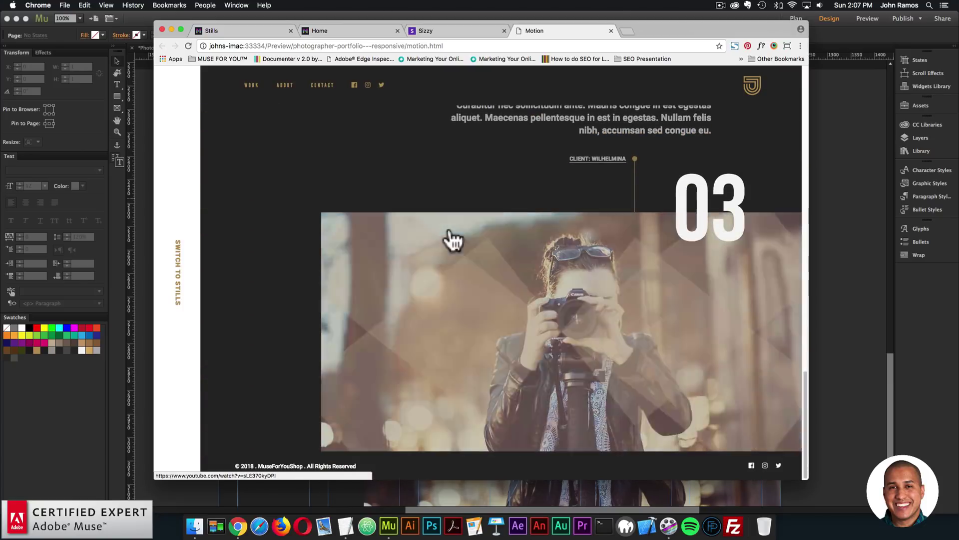